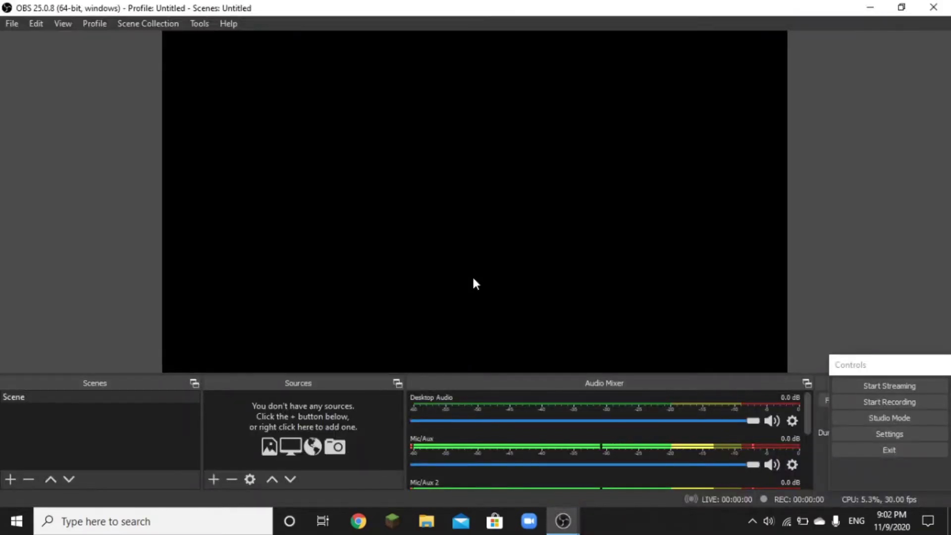
Step: Add a Video Capture Device source with its default name, using the Integrated Webcam
{"action": "left_click", "coordinate": [214, 479]}
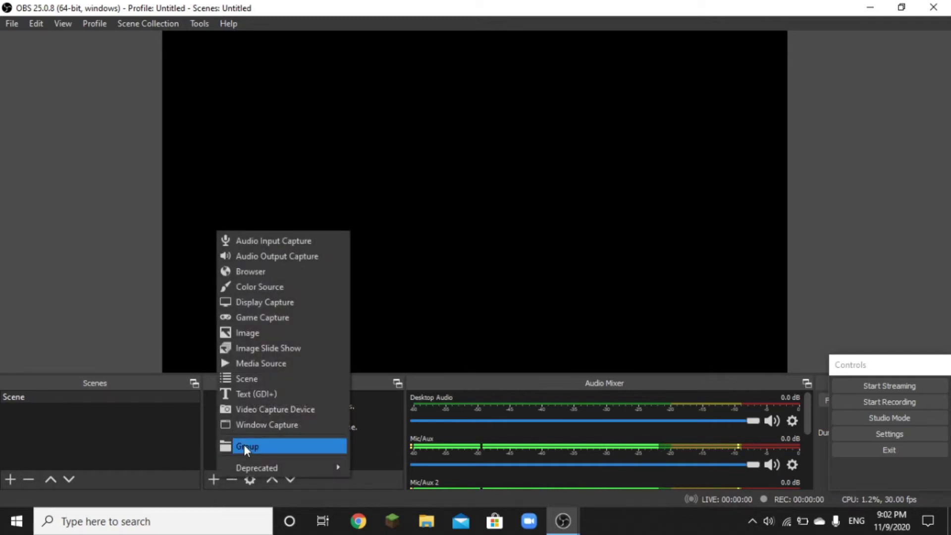
{"action": "left_click", "coordinate": [273, 411]}
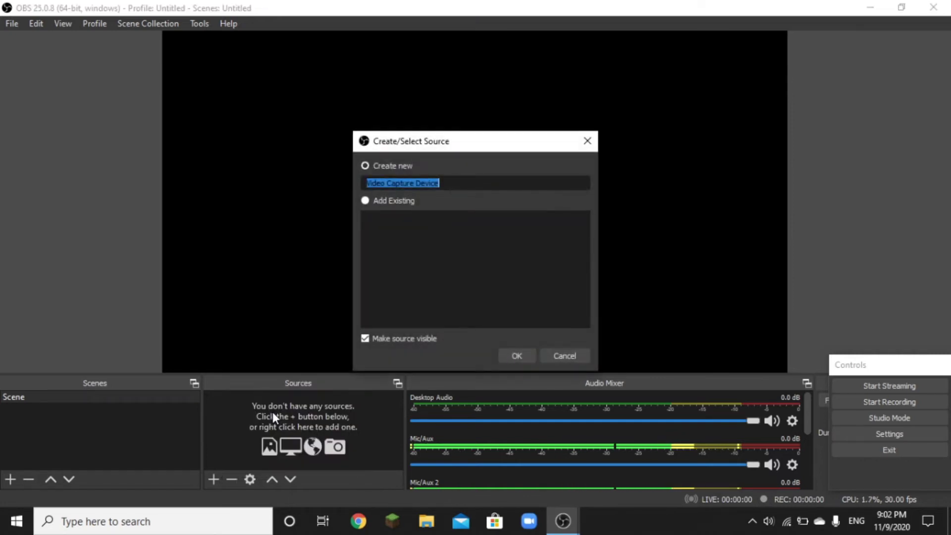
{"action": "left_click", "coordinate": [518, 356]}
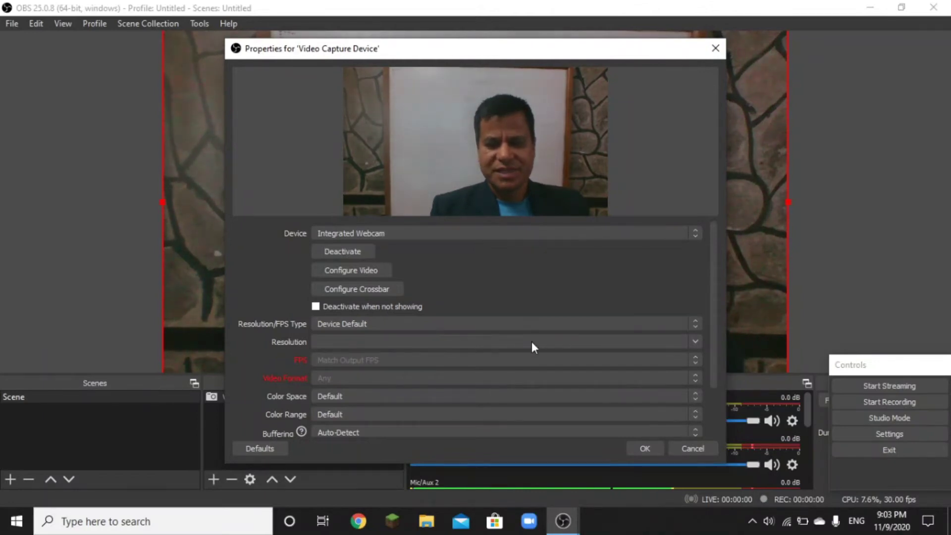
{"action": "left_click", "coordinate": [644, 449]}
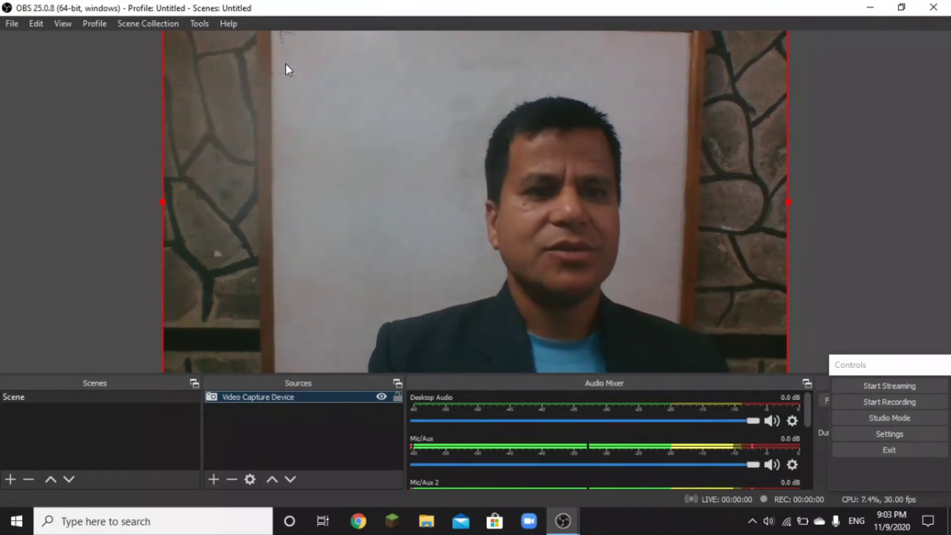
Step: Check that VirtualCam is started with AutoStart enabled, then minimize OBS
{"action": "left_click", "coordinate": [204, 23]}
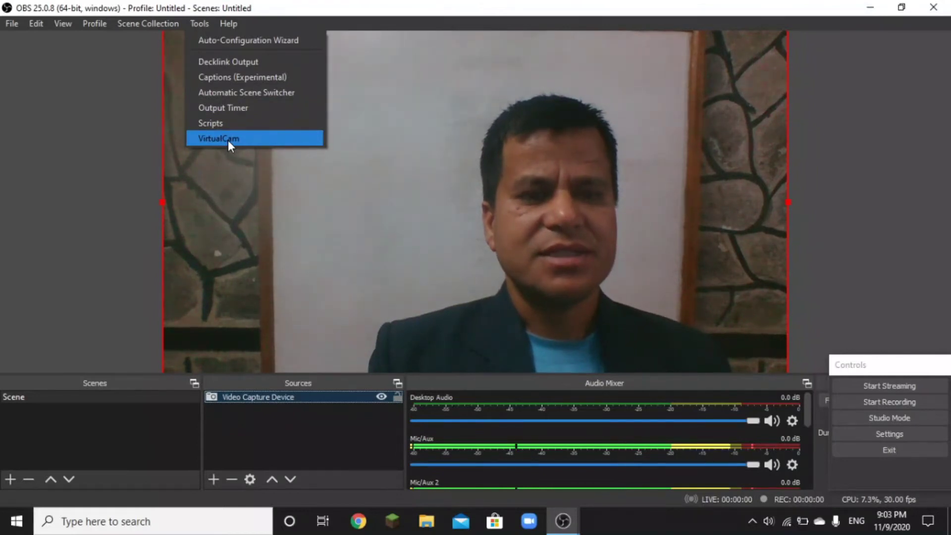
{"action": "left_click", "coordinate": [228, 140]}
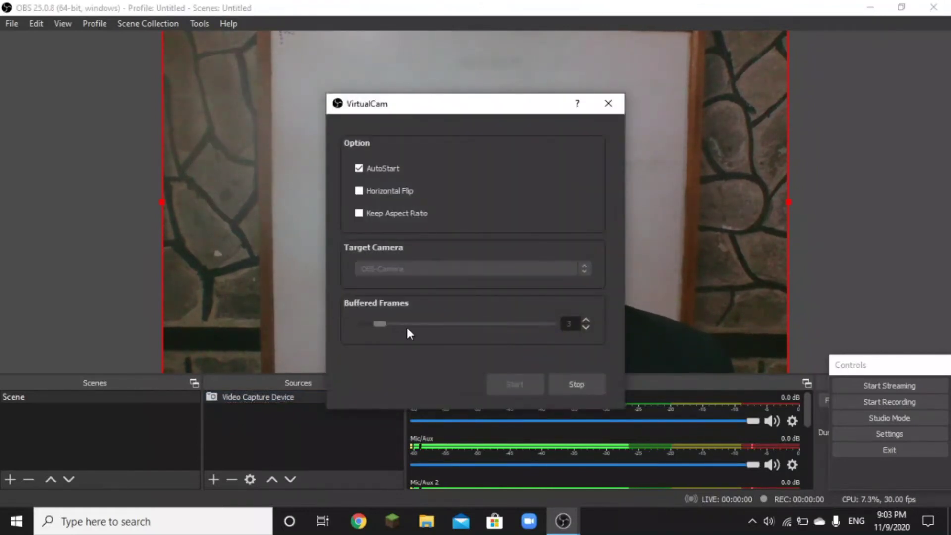
{"action": "left_click", "coordinate": [608, 108]}
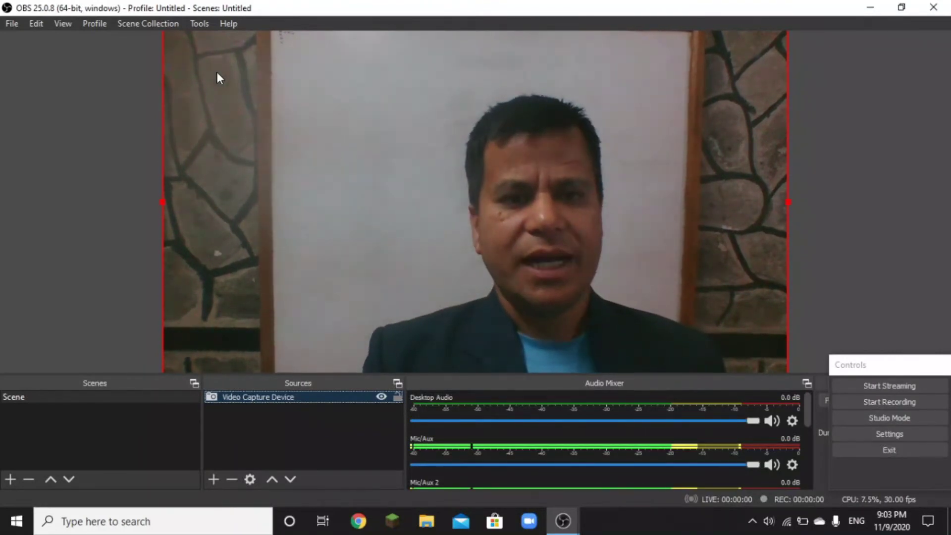
{"action": "left_click", "coordinate": [868, 7]}
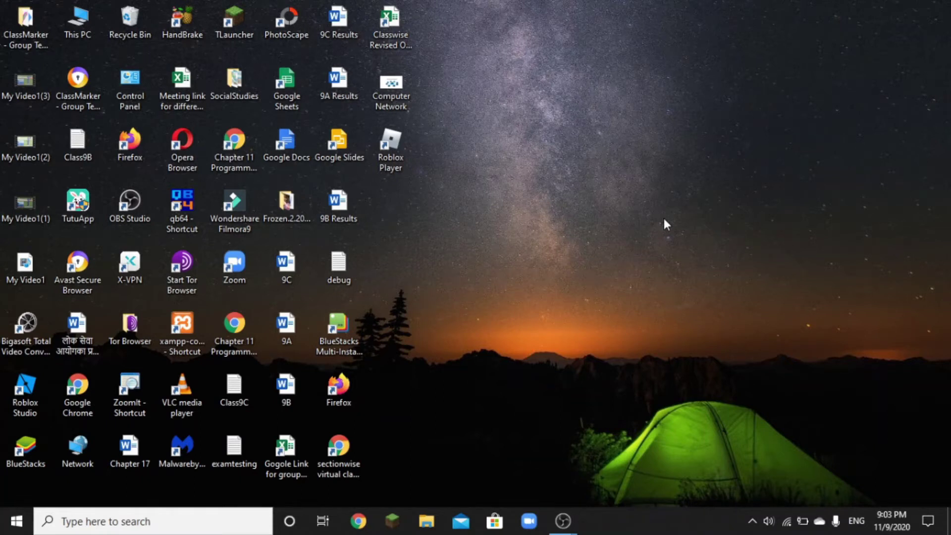
Step: Open the sectionwise virtual class link PDF from the desktop and scroll down its table
{"action": "double_click", "coordinate": [333, 461]}
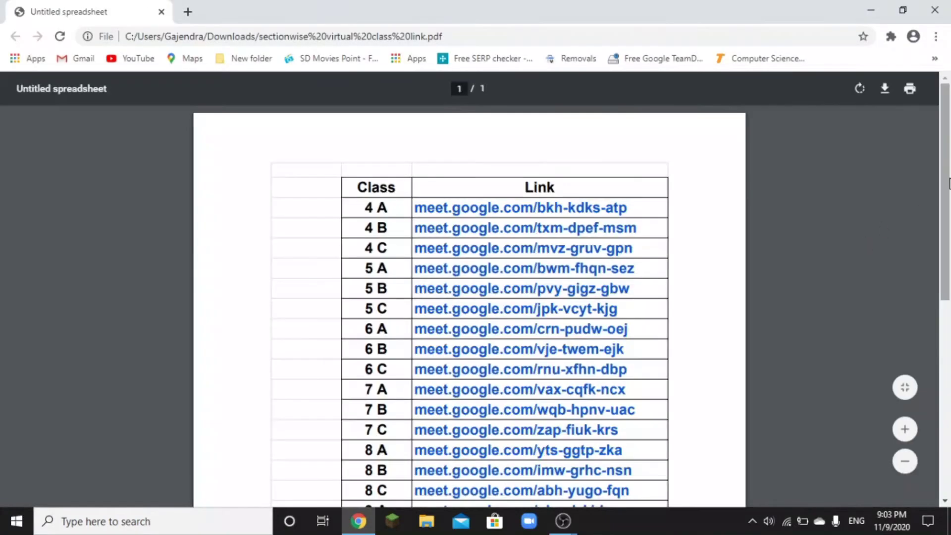
{"action": "scroll", "coordinate": [945, 168], "scroll_direction": "down", "scroll_amount": 4}
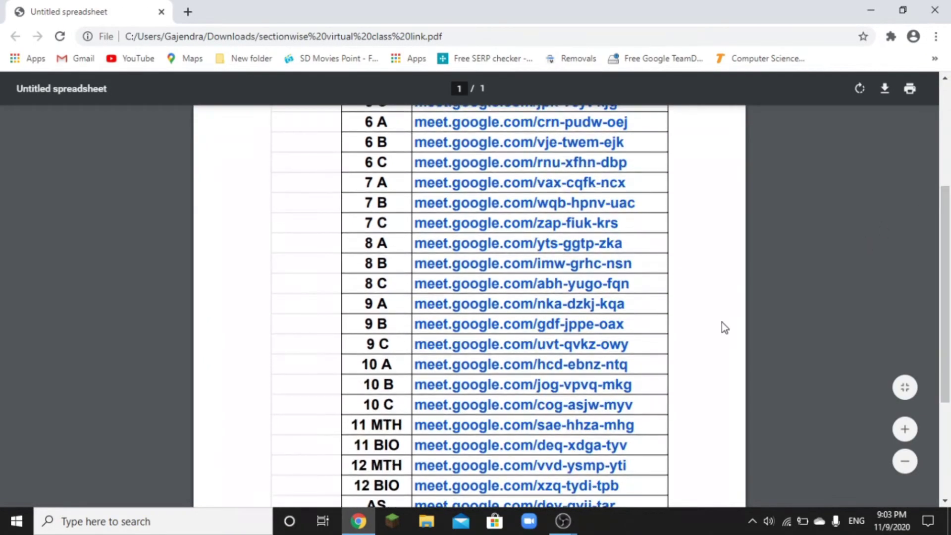
Step: Follow the 9 A Meet link, sign in with the school Google account, and verify the signed-in account
{"action": "left_click", "coordinate": [612, 304]}
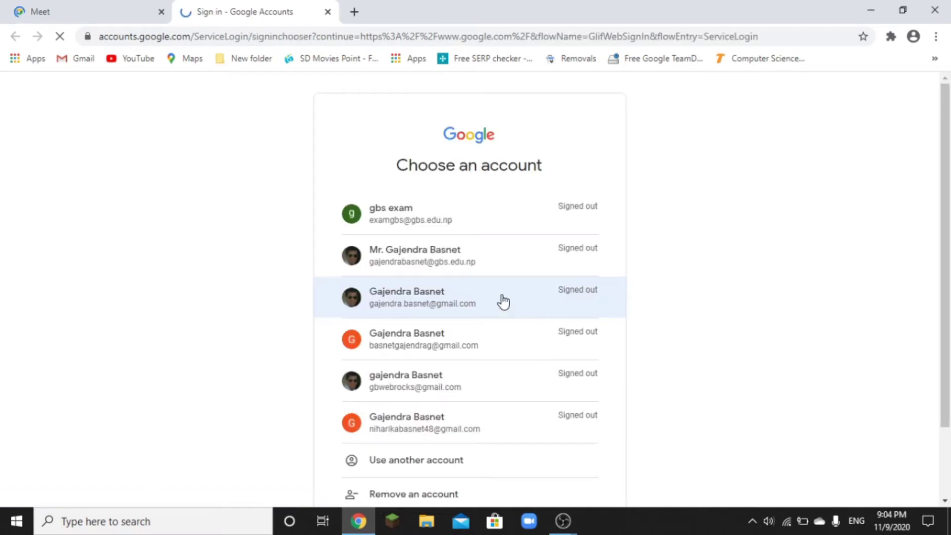
{"action": "left_click", "coordinate": [454, 268]}
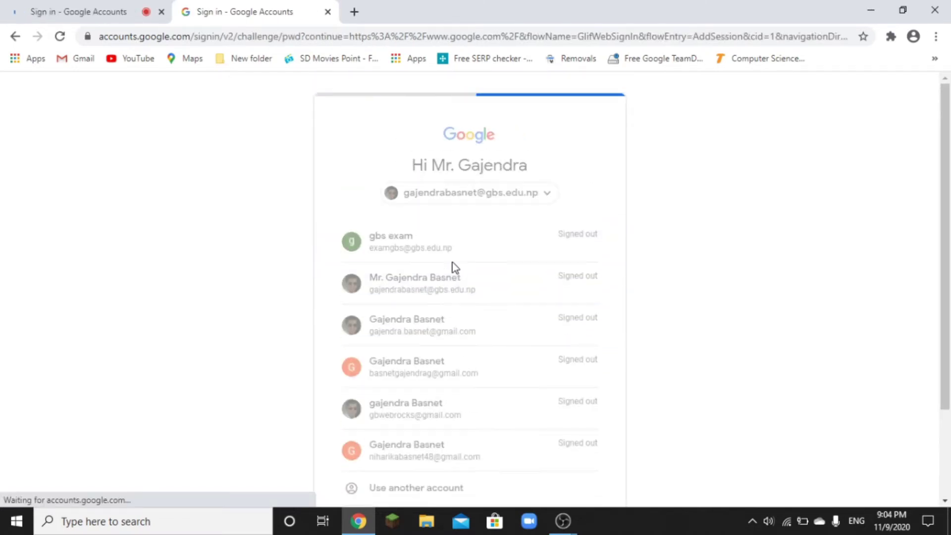
{"action": "type", "text": "••••••••••"}
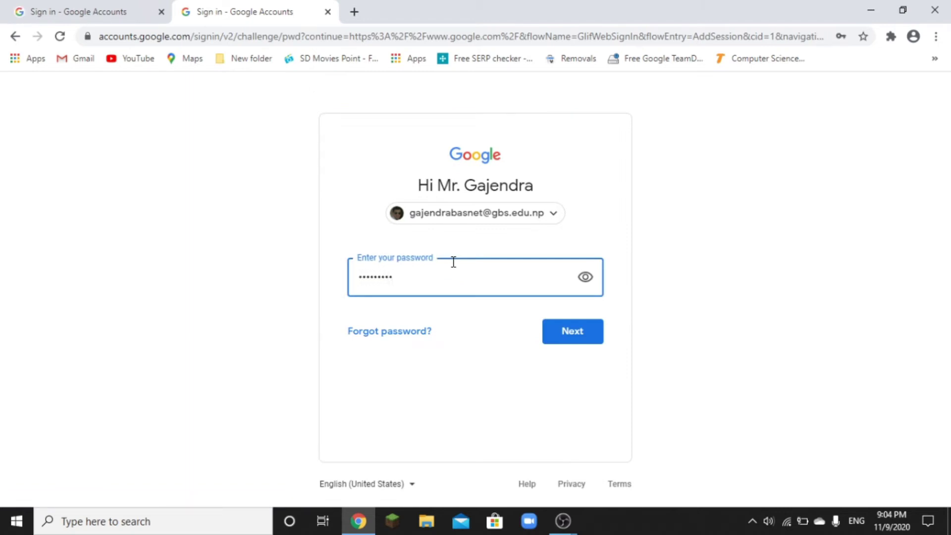
{"action": "key", "text": "Return"}
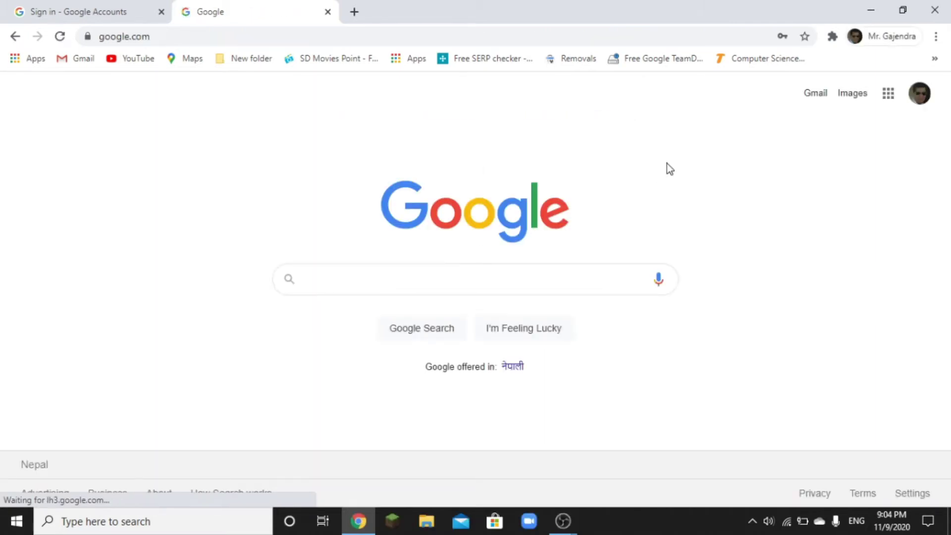
{"action": "left_click", "coordinate": [918, 96]}
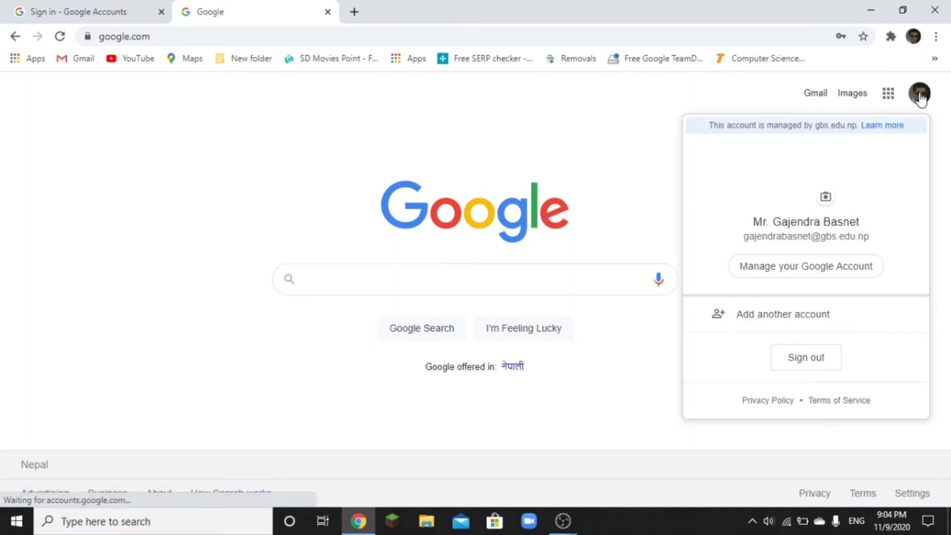
{"action": "left_click", "coordinate": [617, 179]}
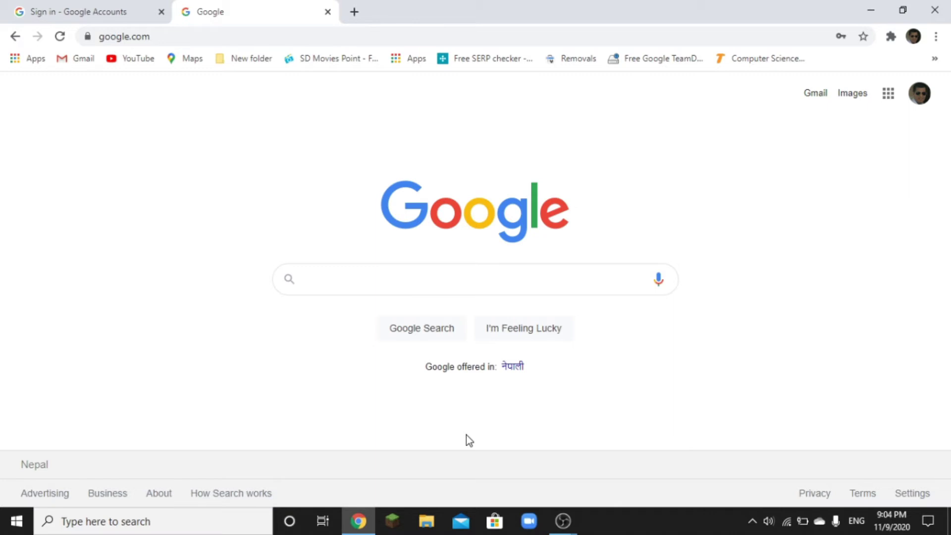
Step: Reopen the class link PDF, follow the 9 A Meet link, and turn off camera and microphone
{"action": "left_click", "coordinate": [867, 11]}
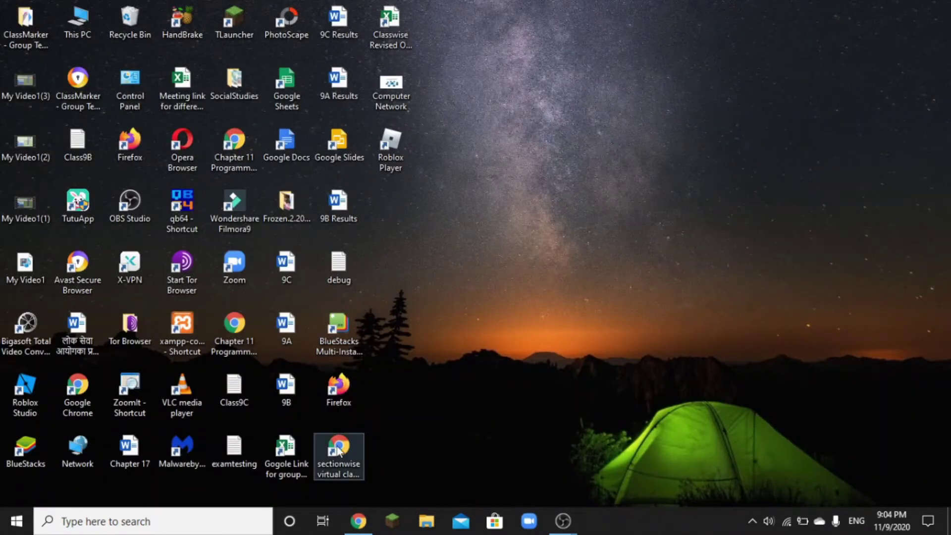
{"action": "double_click", "coordinate": [339, 444]}
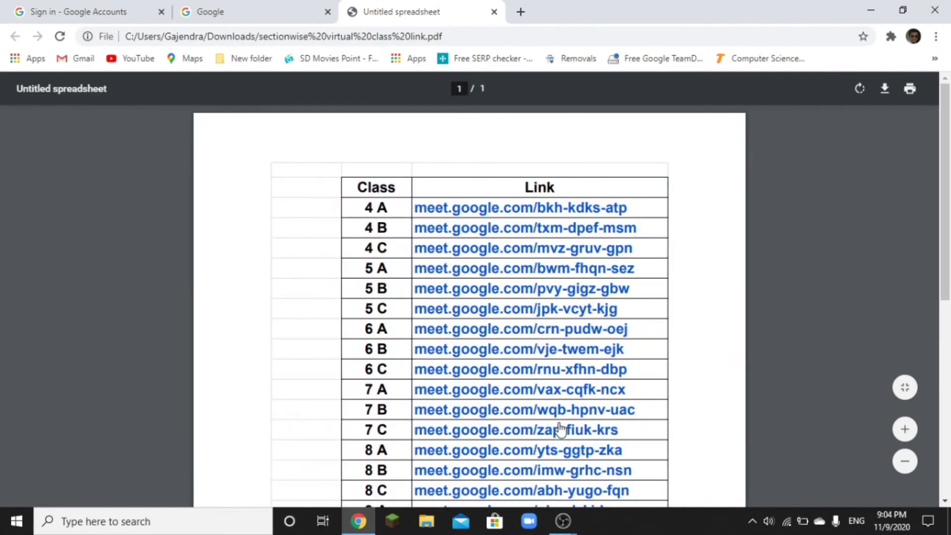
{"action": "left_click_drag", "start_coordinate": [945, 231], "coordinate": [945, 290]}
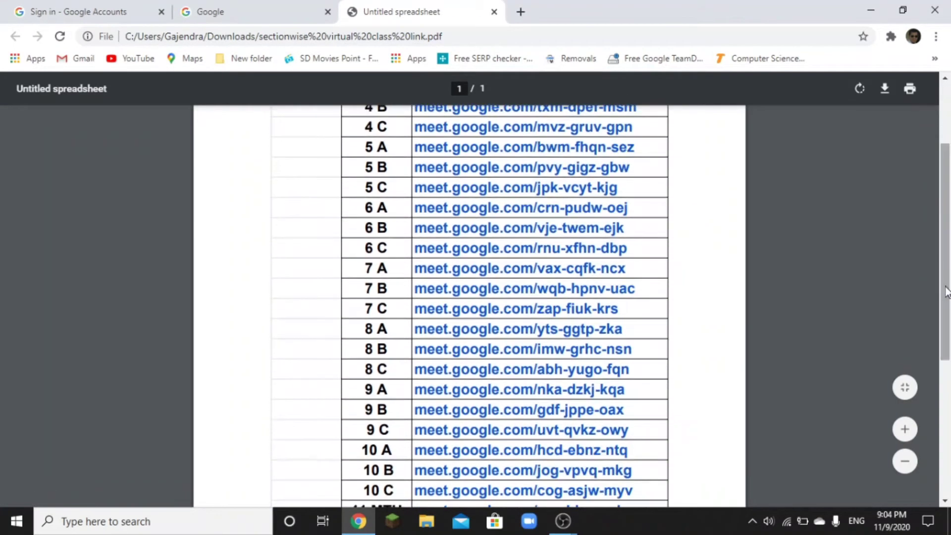
{"action": "left_click", "coordinate": [602, 393]}
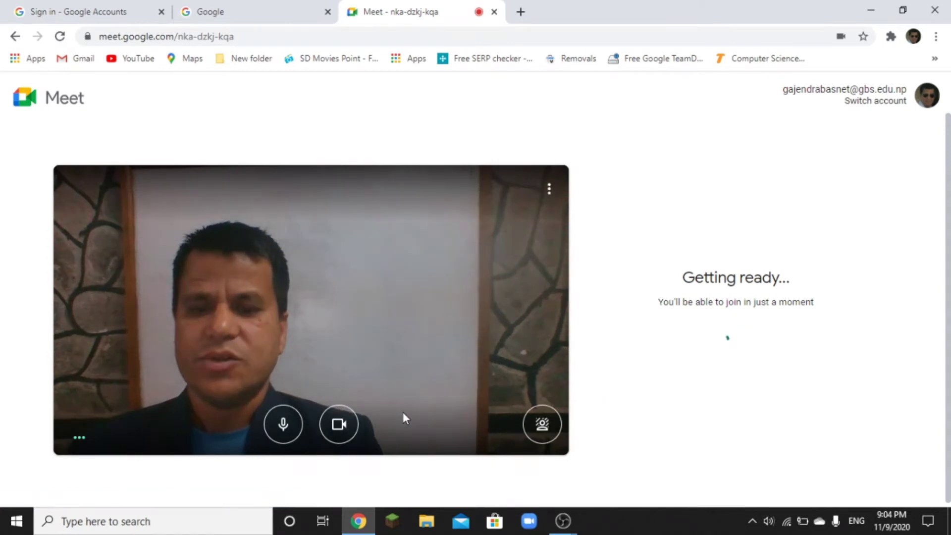
{"action": "left_click", "coordinate": [344, 427]}
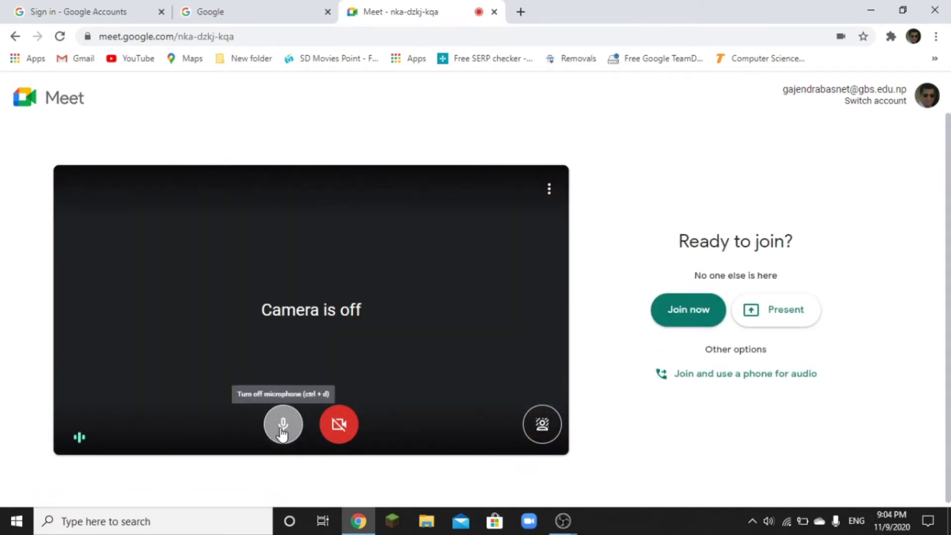
{"action": "left_click", "coordinate": [282, 429]}
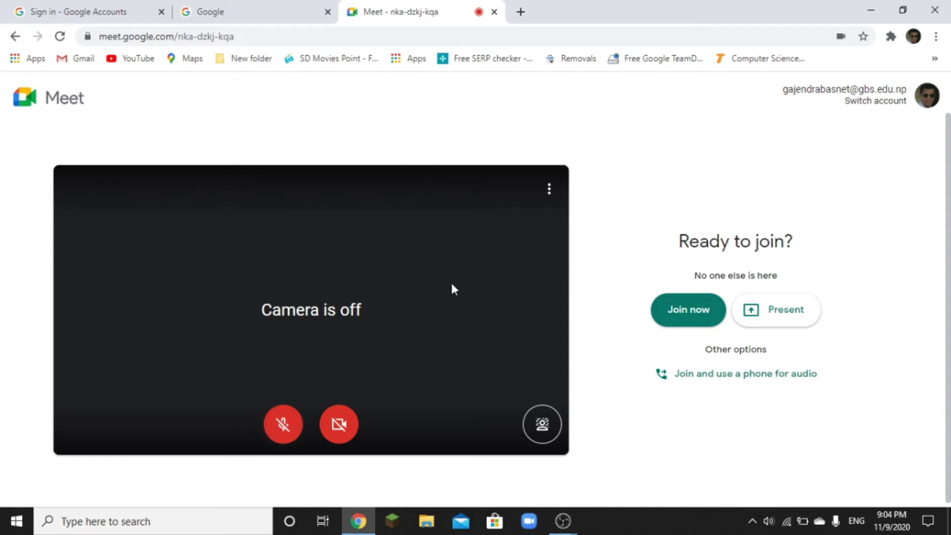
Step: Select OBS-Camera as the camera in Meet's Video settings
{"action": "left_click", "coordinate": [550, 191]}
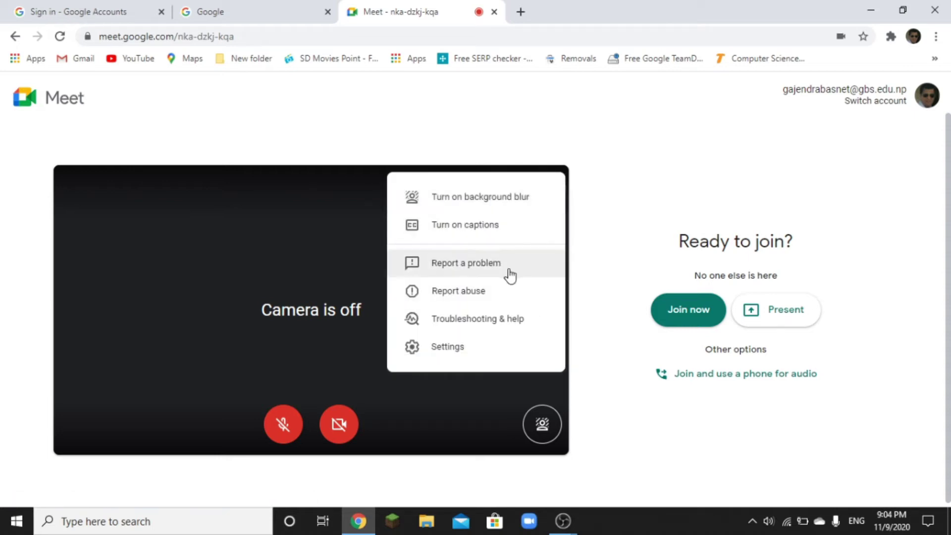
{"action": "left_click", "coordinate": [468, 352]}
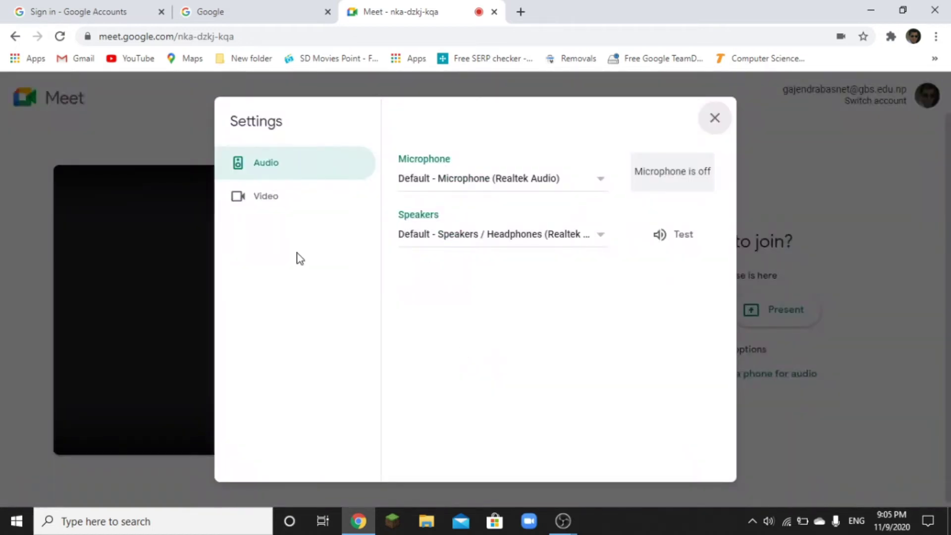
{"action": "left_click", "coordinate": [279, 201]}
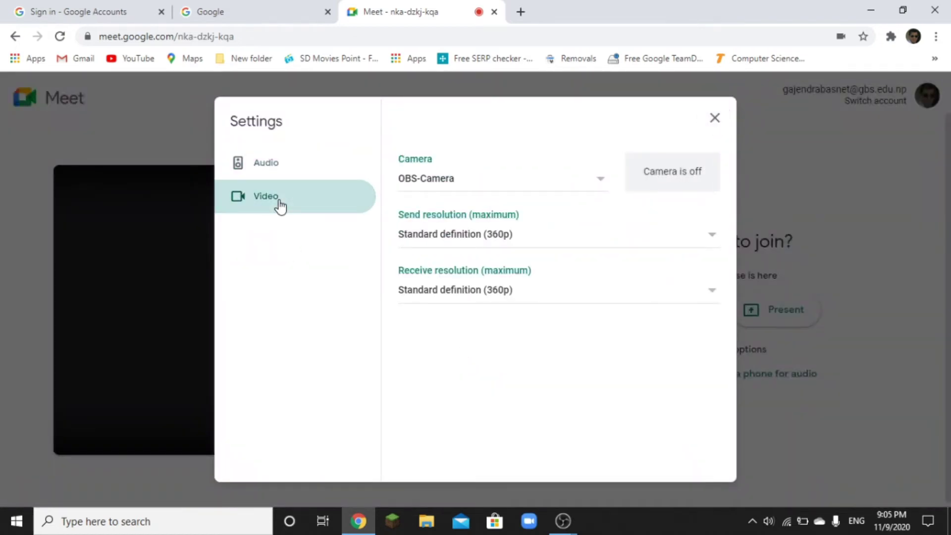
{"action": "left_click", "coordinate": [490, 179]}
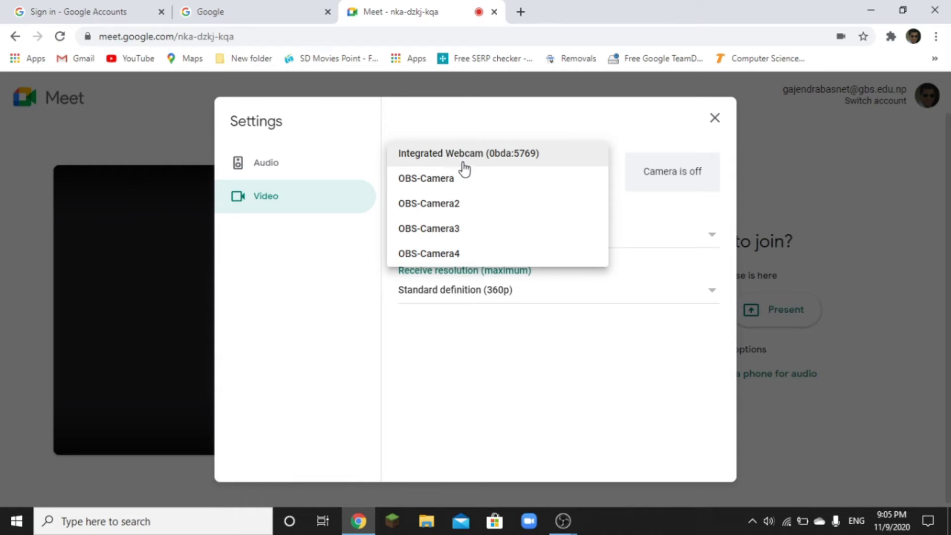
{"action": "left_click", "coordinate": [460, 184]}
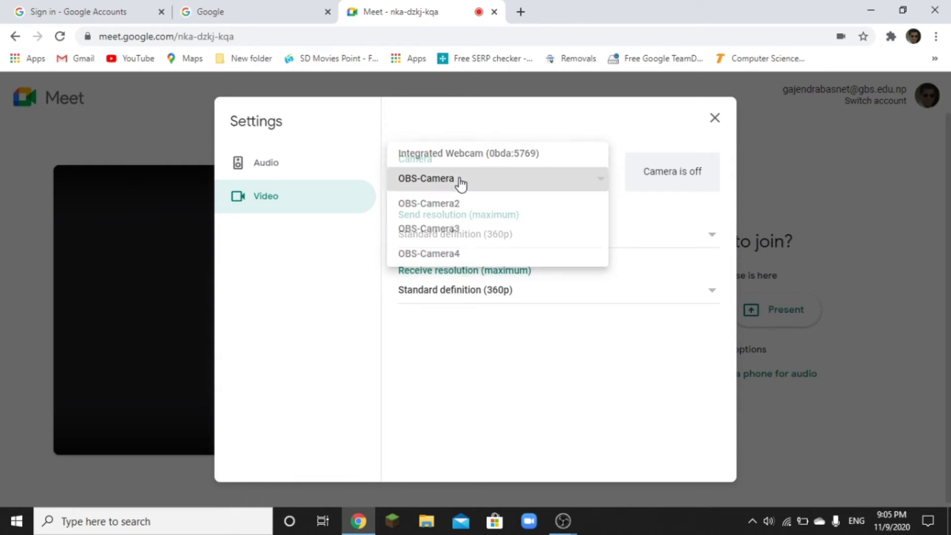
{"action": "left_click", "coordinate": [715, 118]}
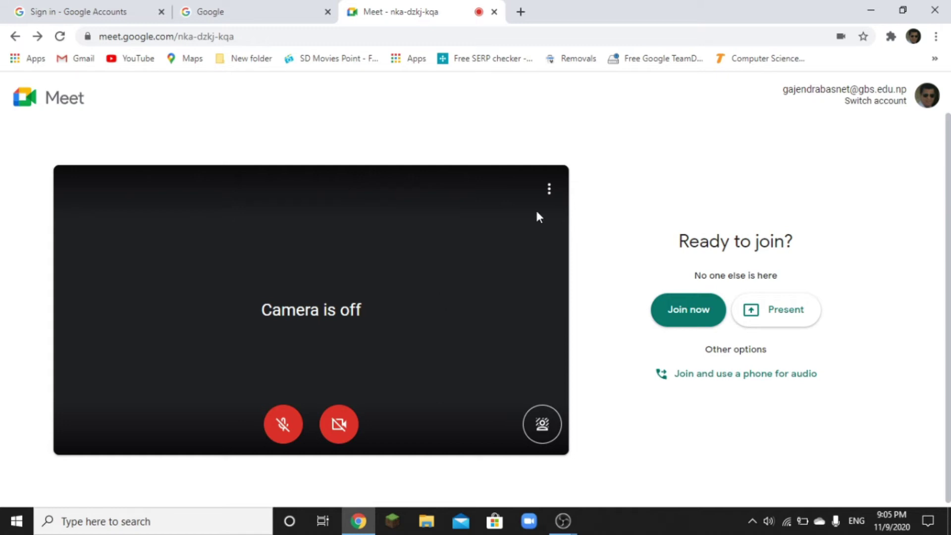
Step: Recheck that Meet's Video settings show OBS-Camera, then minimize Chrome
{"action": "left_click", "coordinate": [549, 190]}
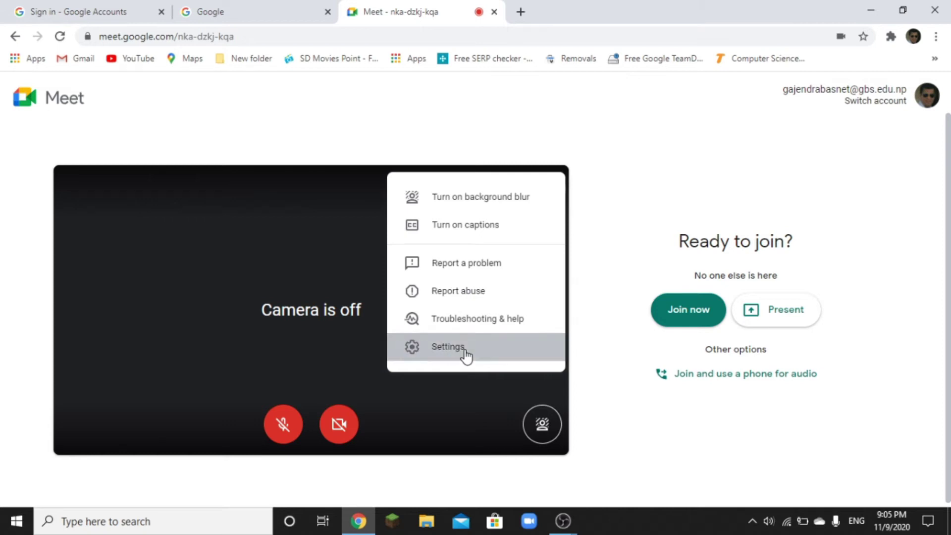
{"action": "left_click", "coordinate": [466, 351]}
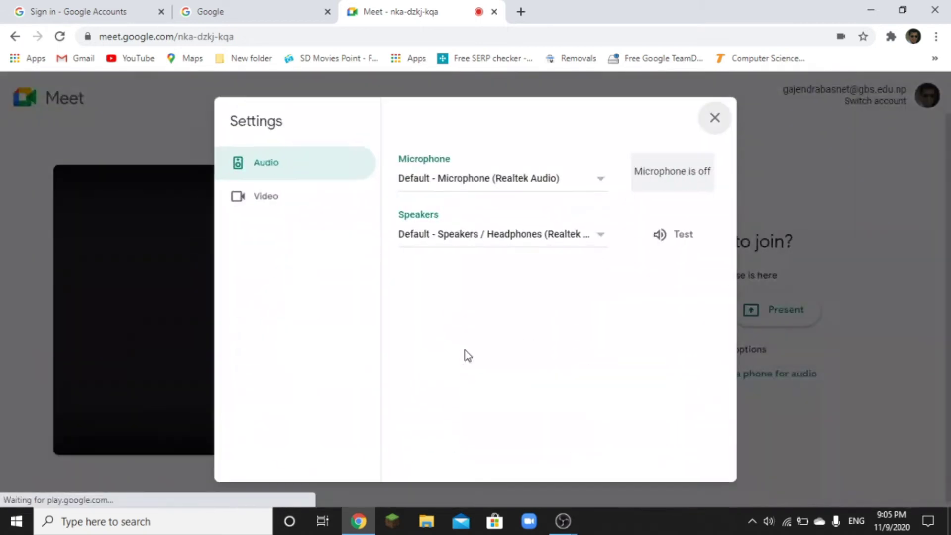
{"action": "left_click", "coordinate": [276, 202]}
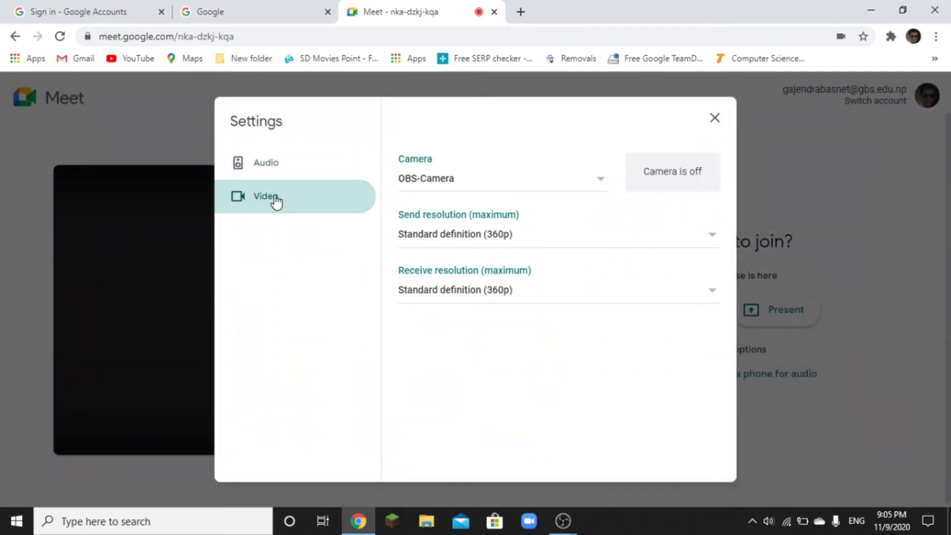
{"action": "left_click", "coordinate": [714, 117]}
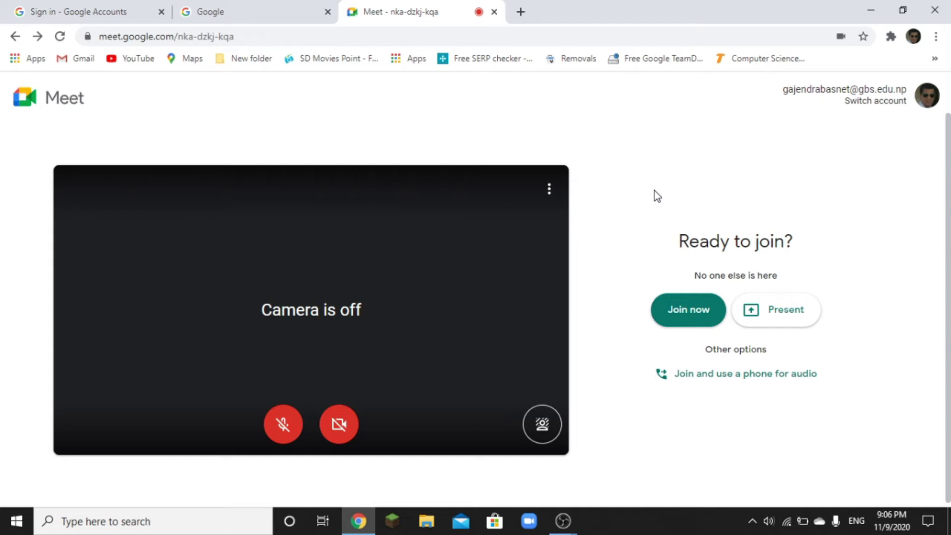
{"action": "left_click", "coordinate": [870, 13]}
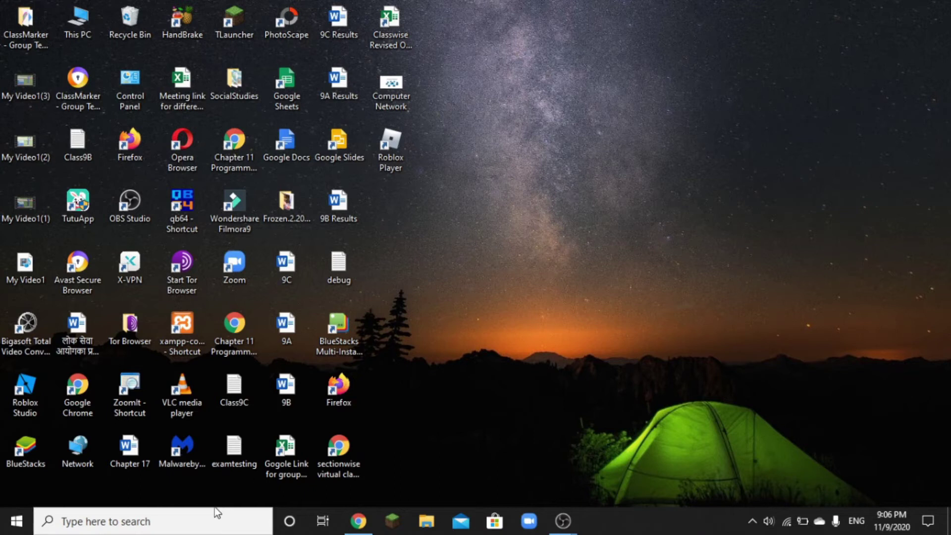
Step: Launch Firefox from the Windows search
{"action": "left_click", "coordinate": [206, 520]}
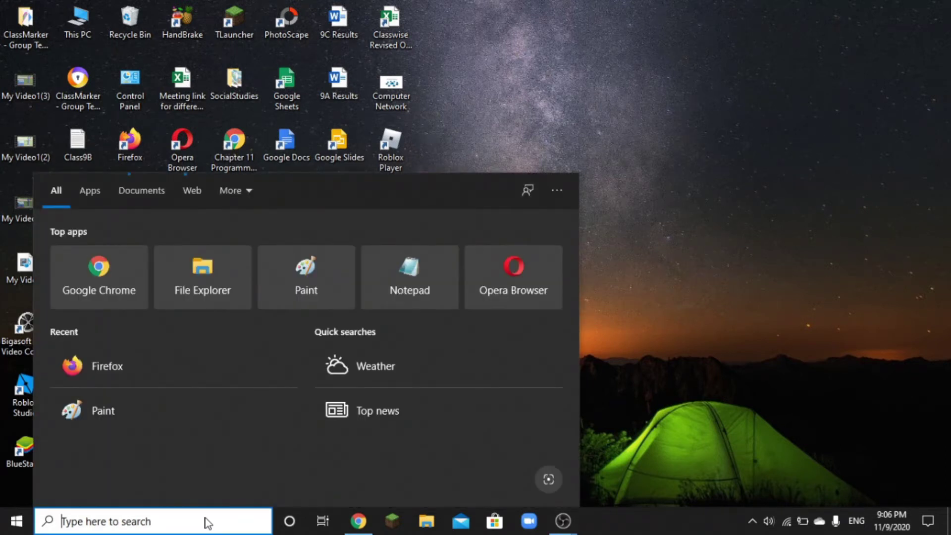
{"action": "type", "text": "firefox"}
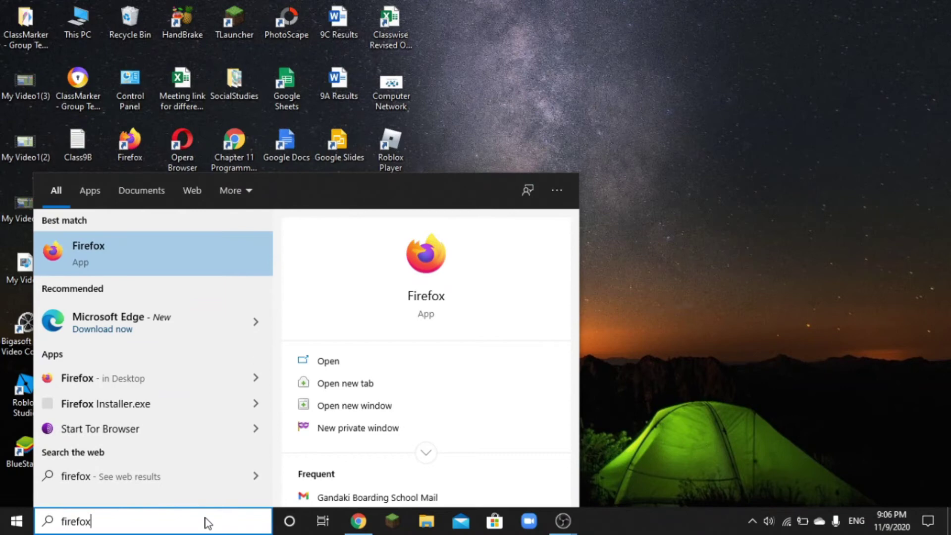
{"action": "key", "text": "Return"}
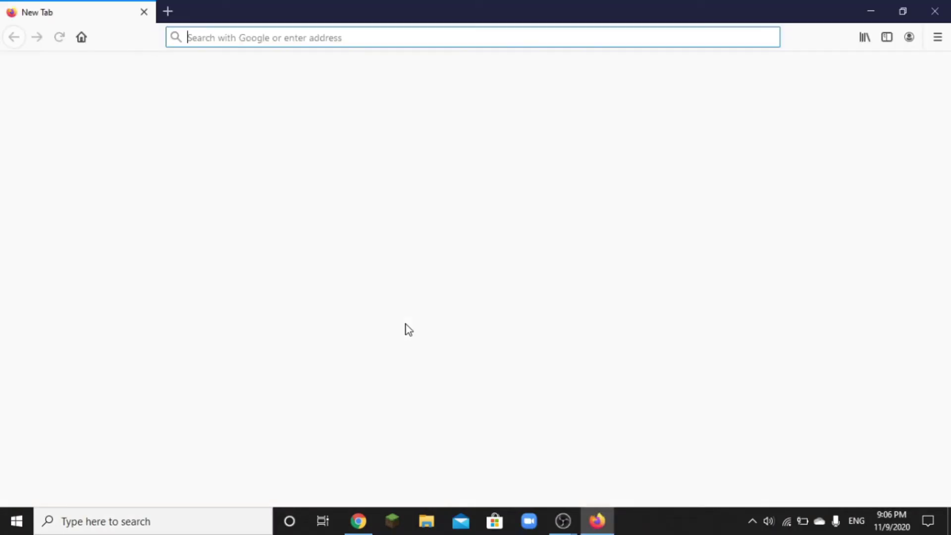
Step: Decline making Firefox the default browser, minimize both browsers, and reopen the class link PDF
{"action": "left_click", "coordinate": [358, 521]}
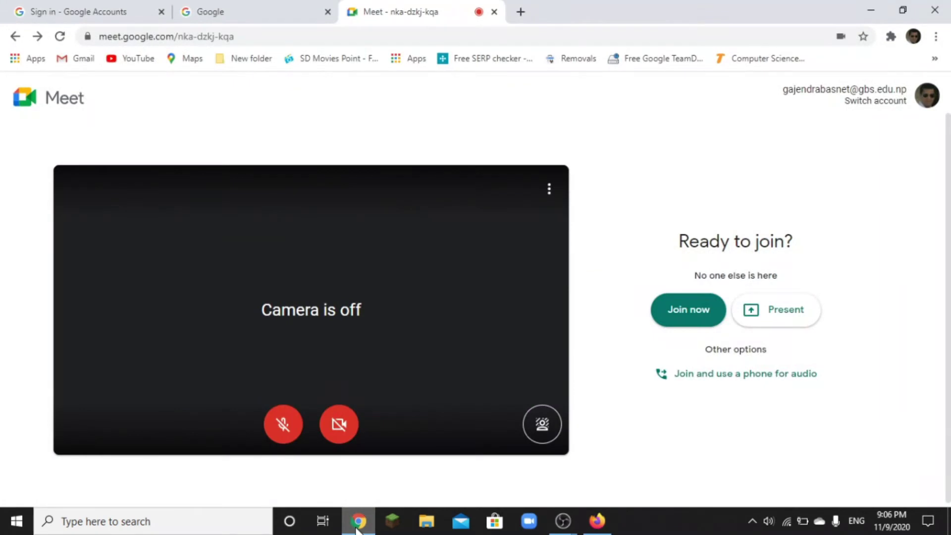
{"action": "left_click", "coordinate": [228, 6]}
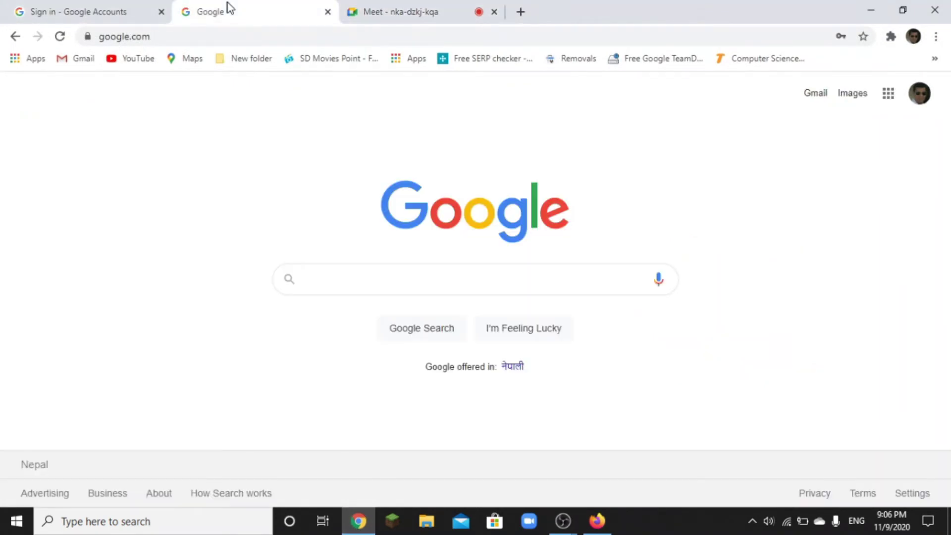
{"action": "left_click", "coordinate": [868, 16]}
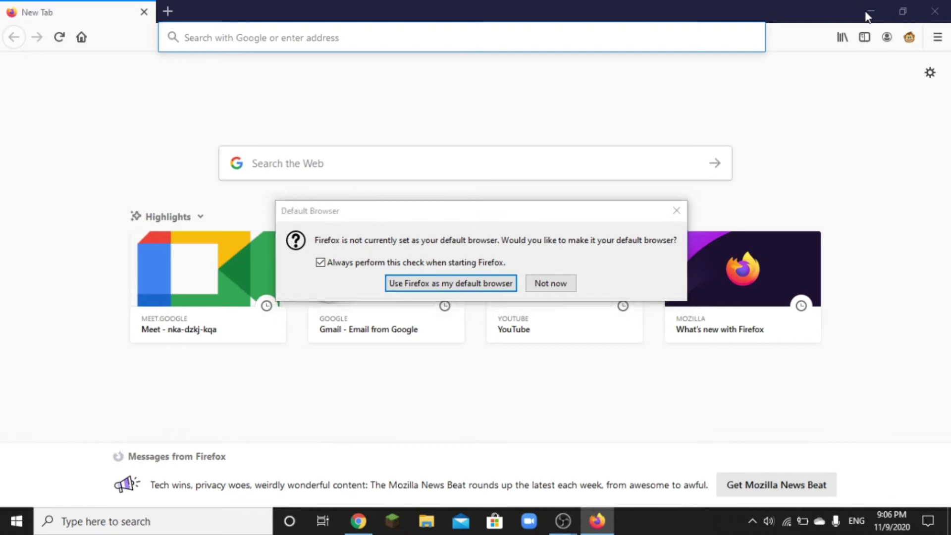
{"action": "left_click", "coordinate": [547, 285]}
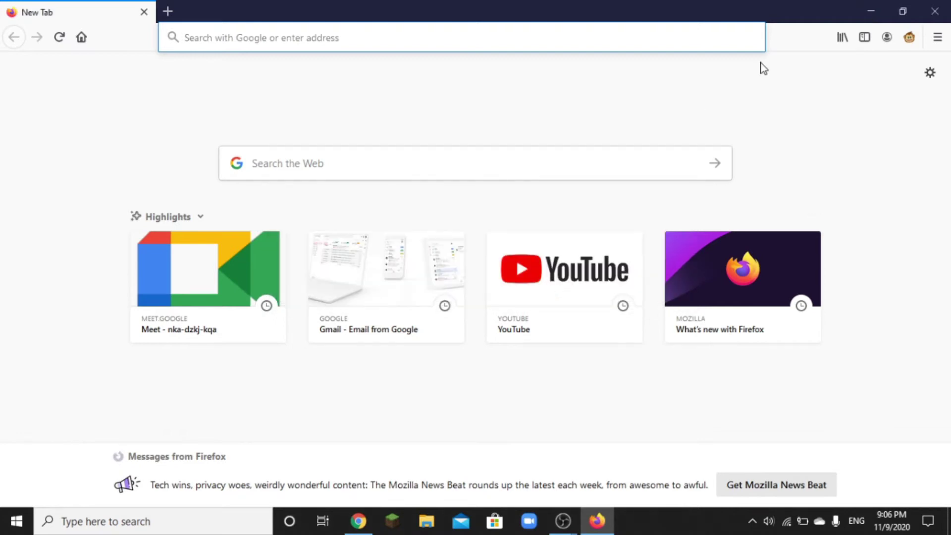
{"action": "left_click", "coordinate": [870, 10]}
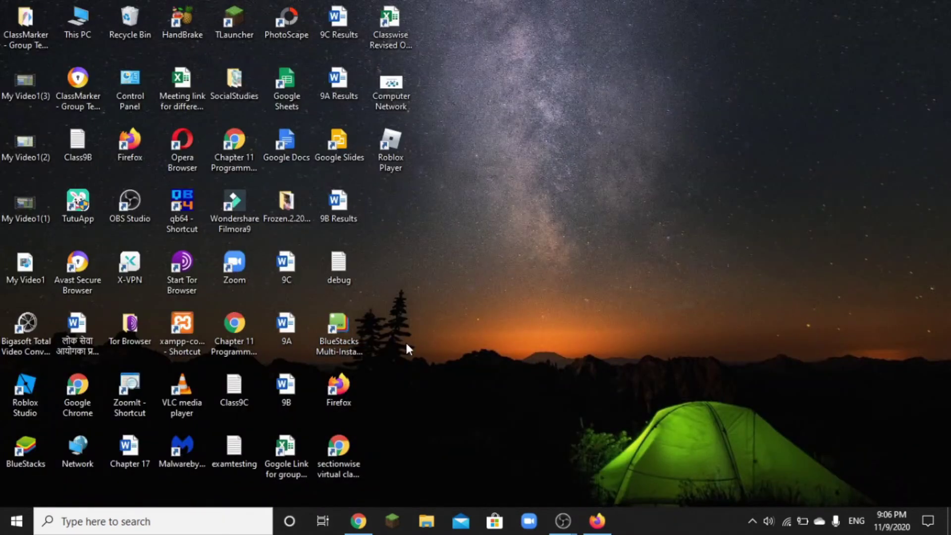
{"action": "double_click", "coordinate": [334, 474]}
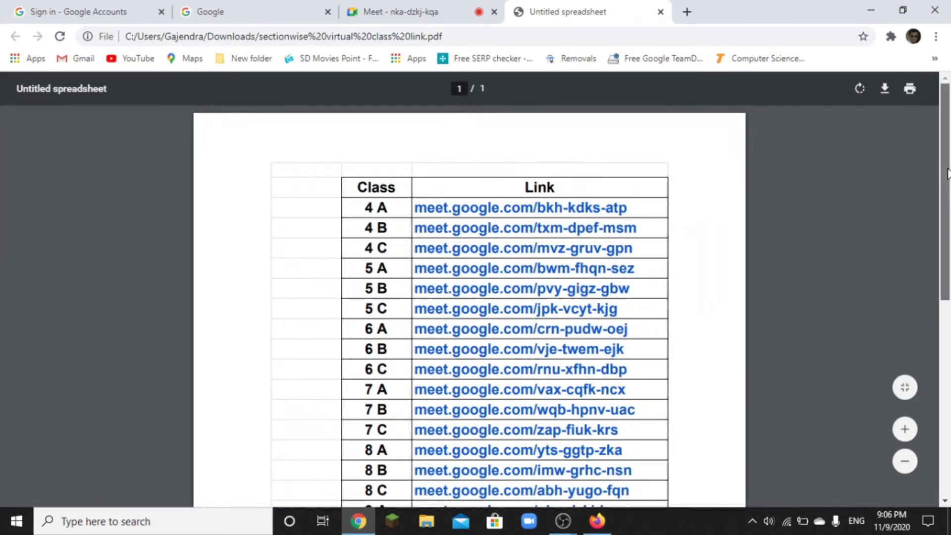
Step: Copy the 9 A meeting link from the PDF table and bring Firefox to the front
{"action": "left_click_drag", "start_coordinate": [946, 172], "coordinate": [948, 279]}
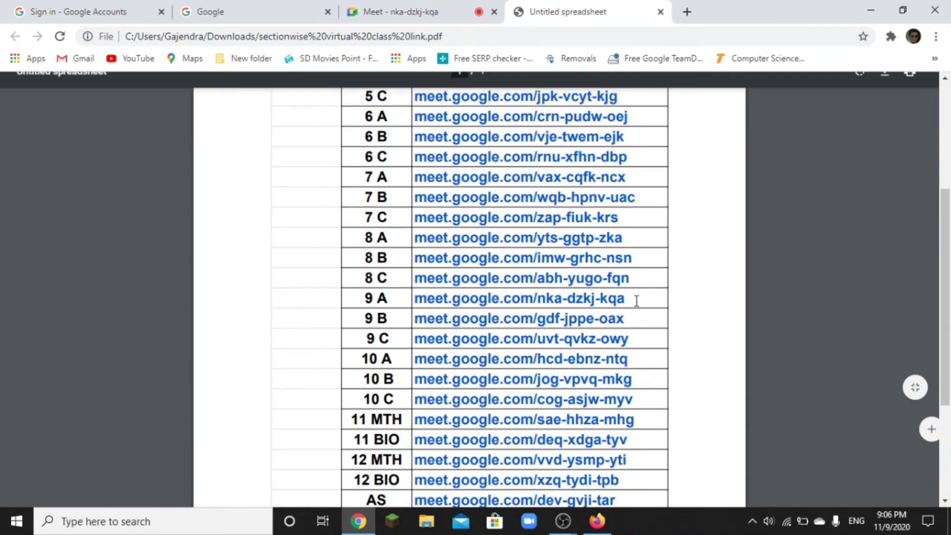
{"action": "left_click_drag", "start_coordinate": [634, 300], "coordinate": [402, 306]}
{"action": "key", "text": "ctrl+c"}
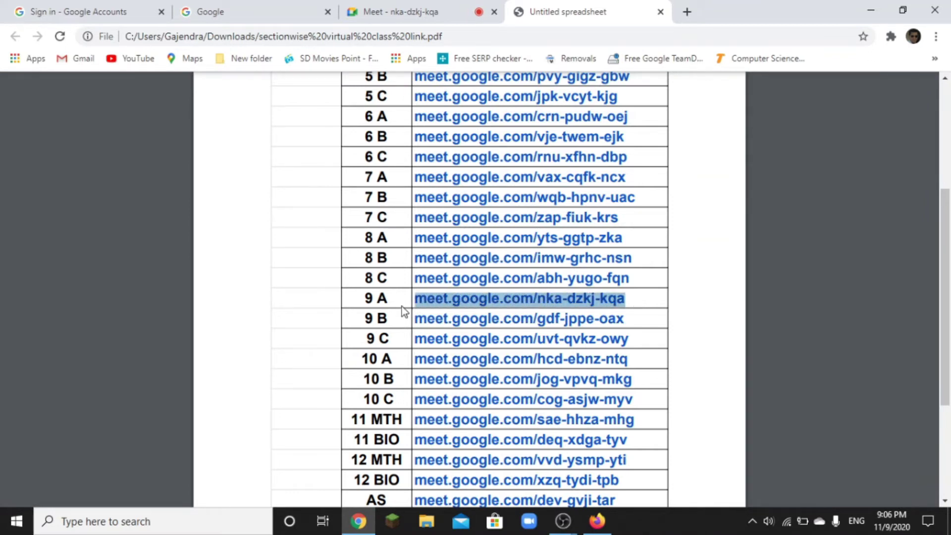
{"action": "left_click", "coordinate": [597, 521]}
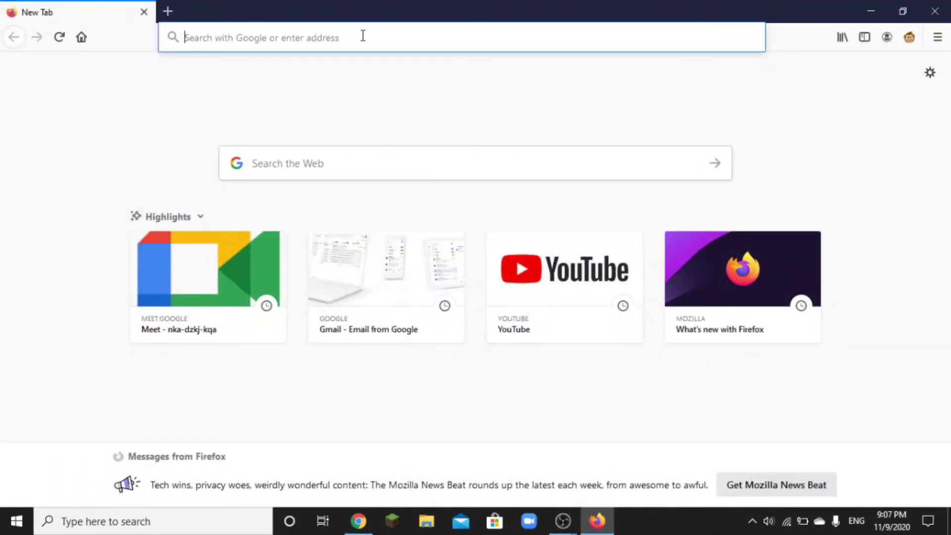
Step: Open the copied 9 A Meet link in Firefox and switch the sign-in page to English
{"action": "key", "text": "ctrl+v"}
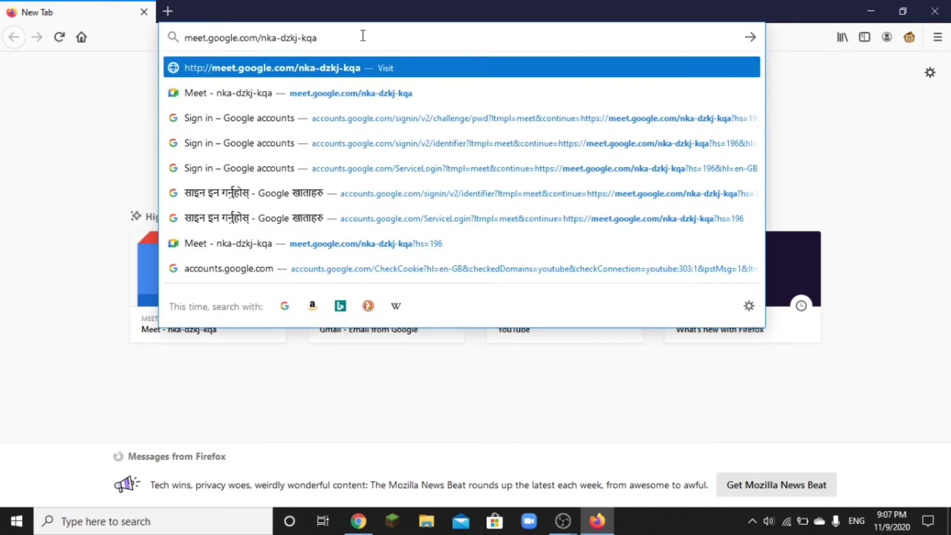
{"action": "key", "text": "Return"}
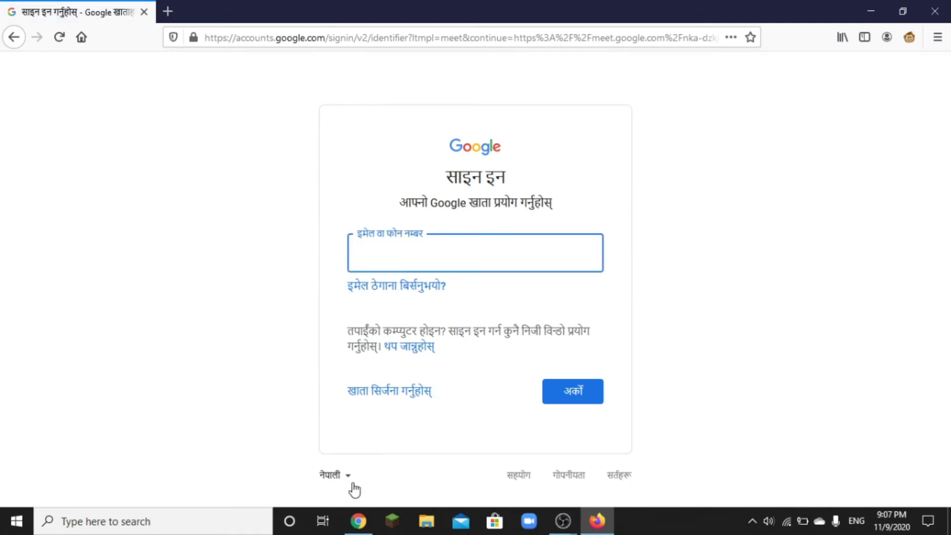
{"action": "left_click", "coordinate": [346, 479]}
{"action": "left_click", "coordinate": [365, 327]}
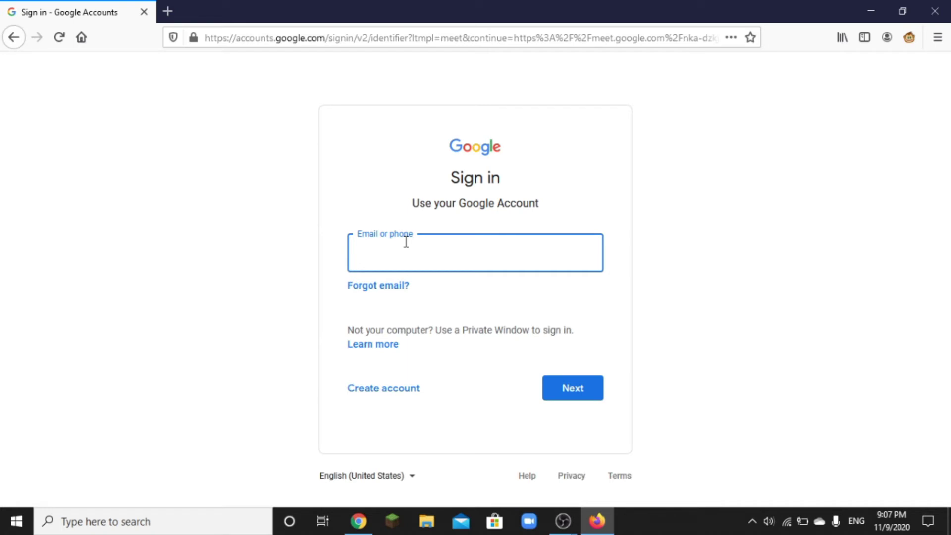
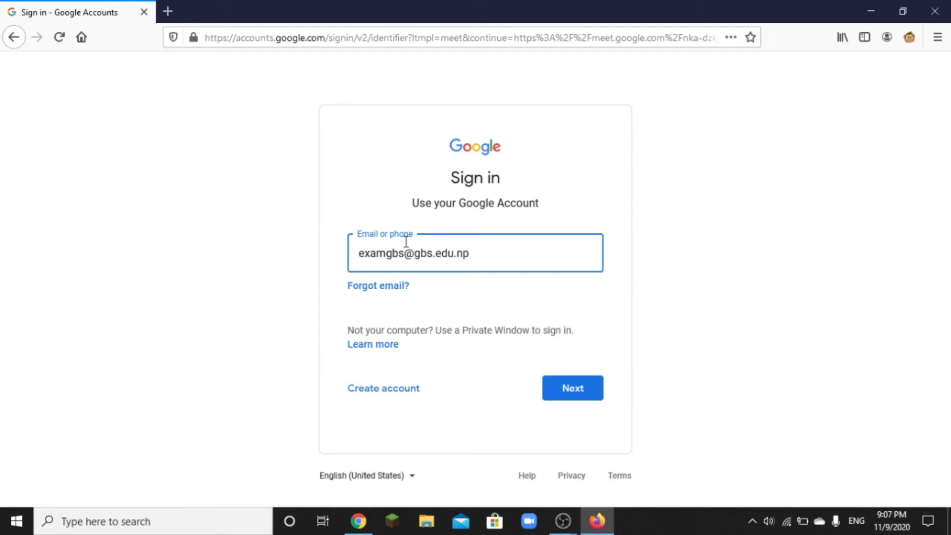
Step: Sign in with the school account's e-mail address and password
{"action": "key", "text": "Return"}
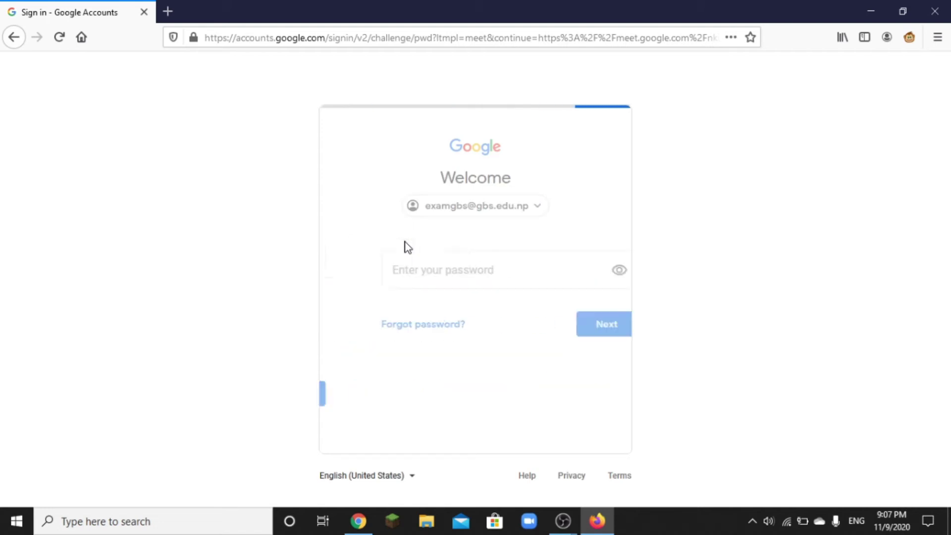
{"action": "type", "text": "•••••••••••"}
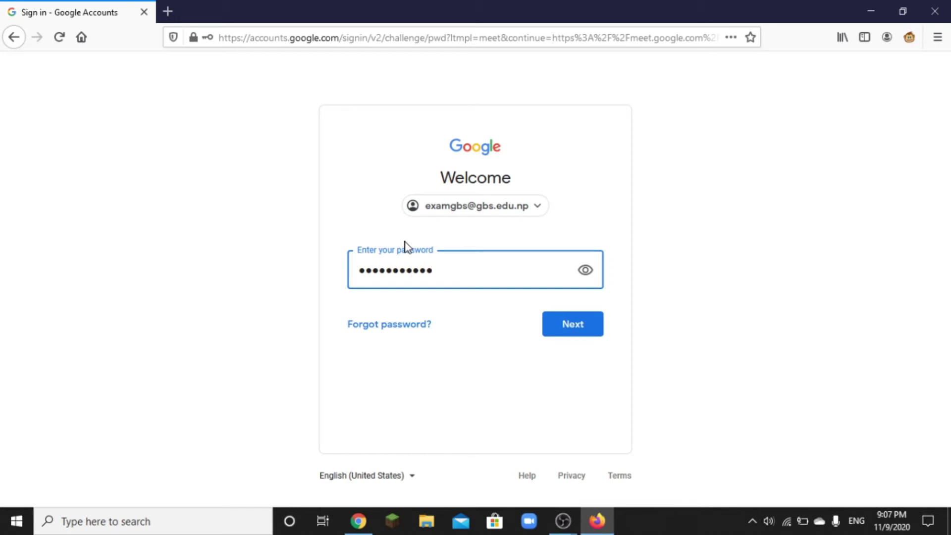
{"action": "left_click", "coordinate": [570, 333]}
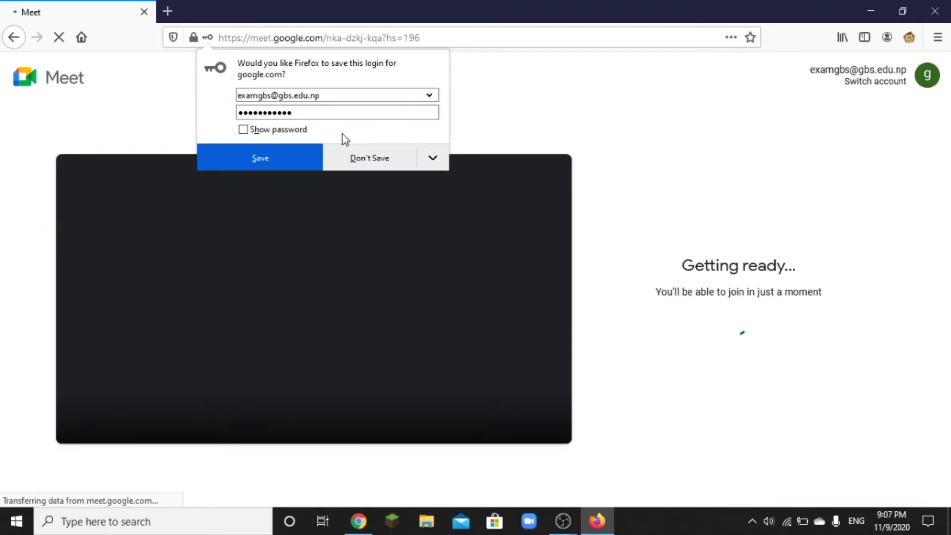
Step: Allow microphone and camera for Meet in Firefox, decline saving the login, and return to Chrome's links PDF
{"action": "left_click", "coordinate": [368, 157]}
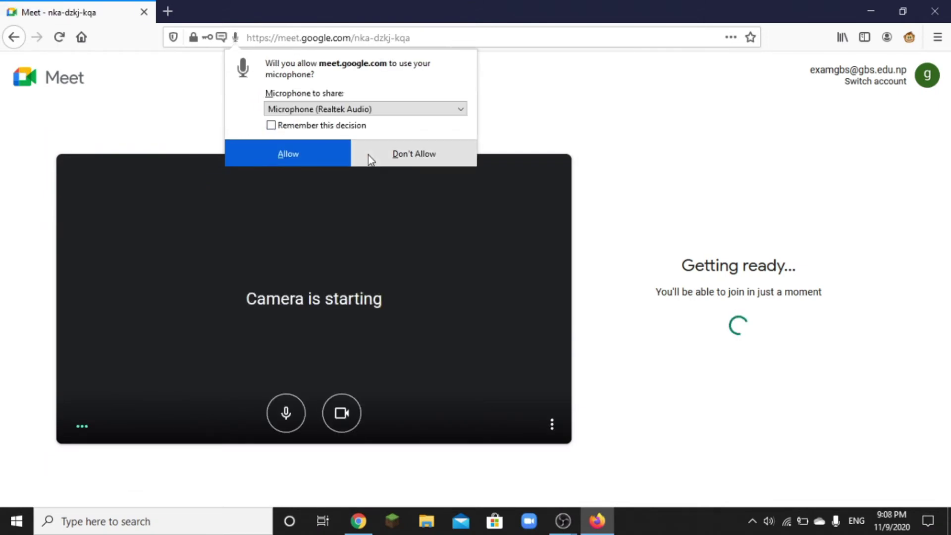
{"action": "left_click", "coordinate": [334, 152]}
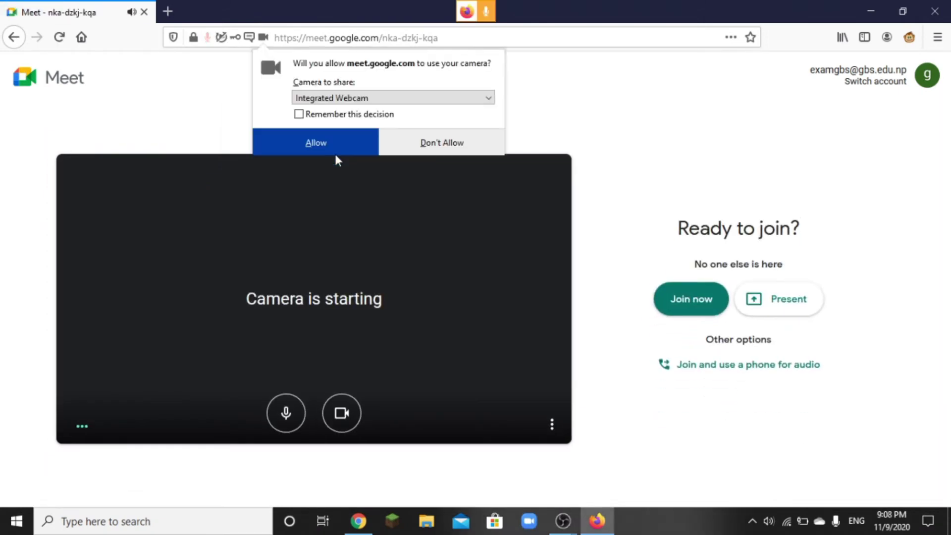
{"action": "left_click", "coordinate": [338, 145]}
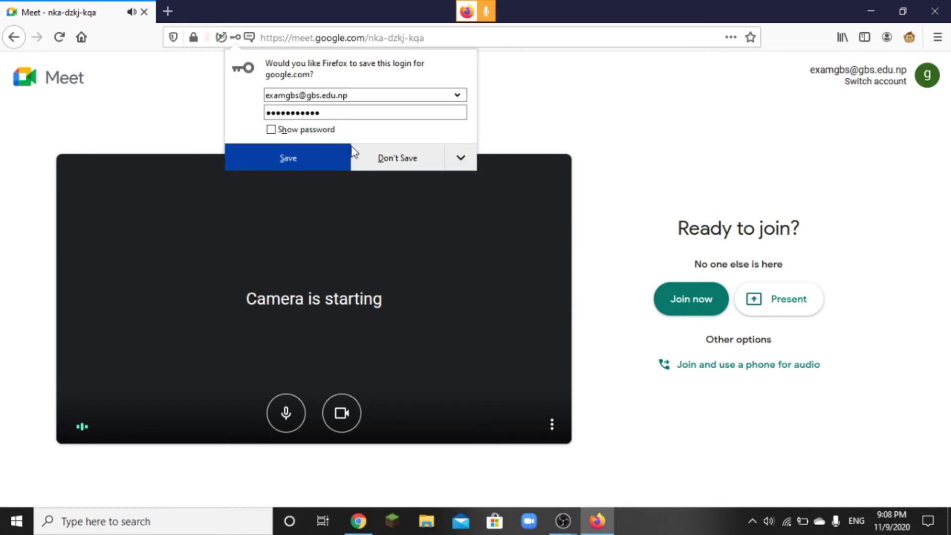
{"action": "left_click", "coordinate": [397, 158]}
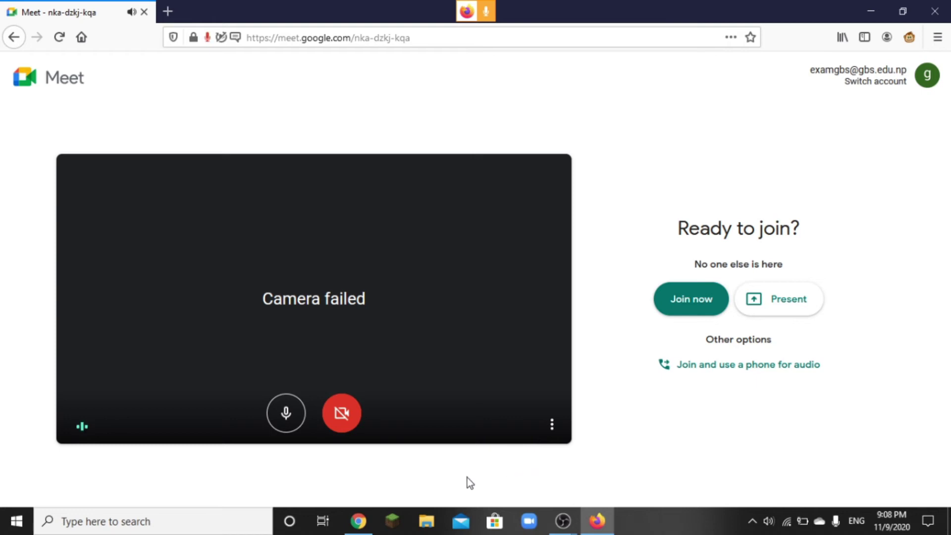
{"action": "left_click", "coordinate": [361, 523]}
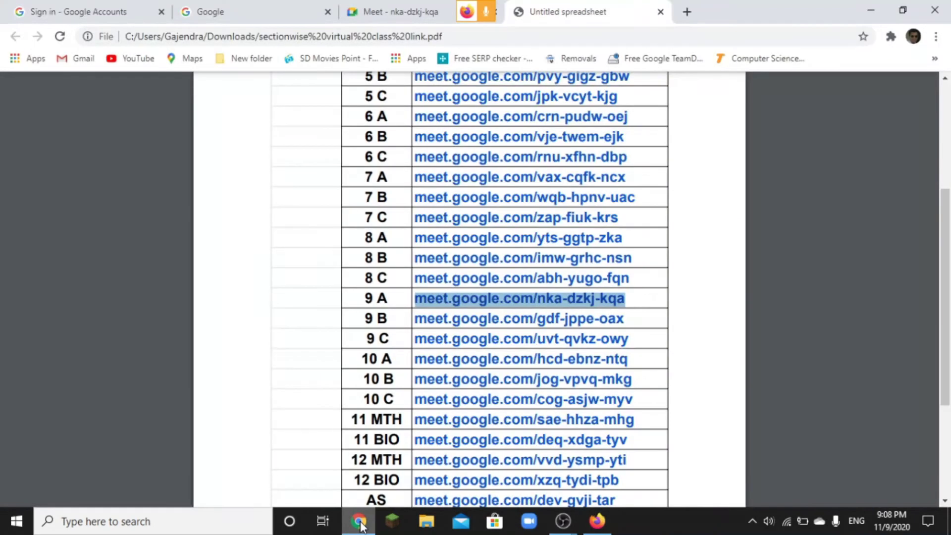
{"action": "left_click", "coordinate": [411, 15]}
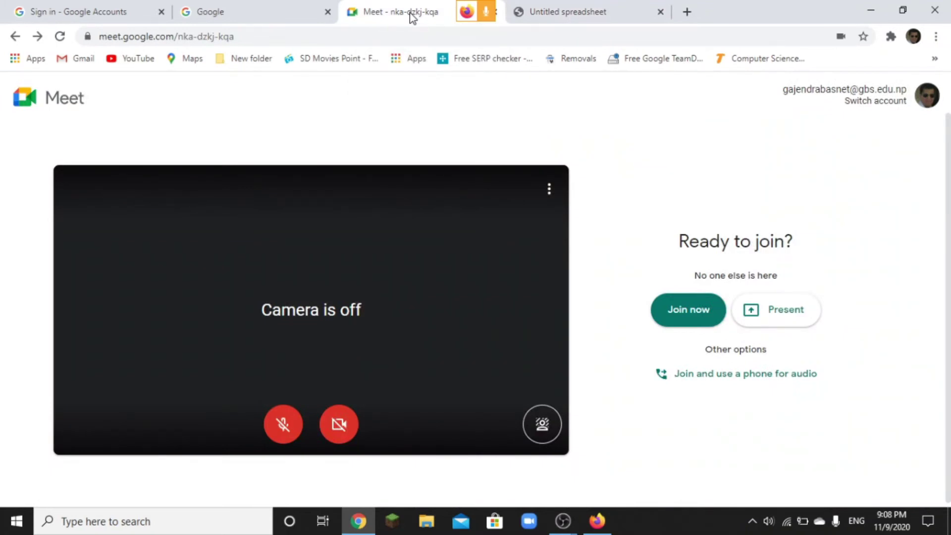
{"action": "left_click", "coordinate": [686, 312]}
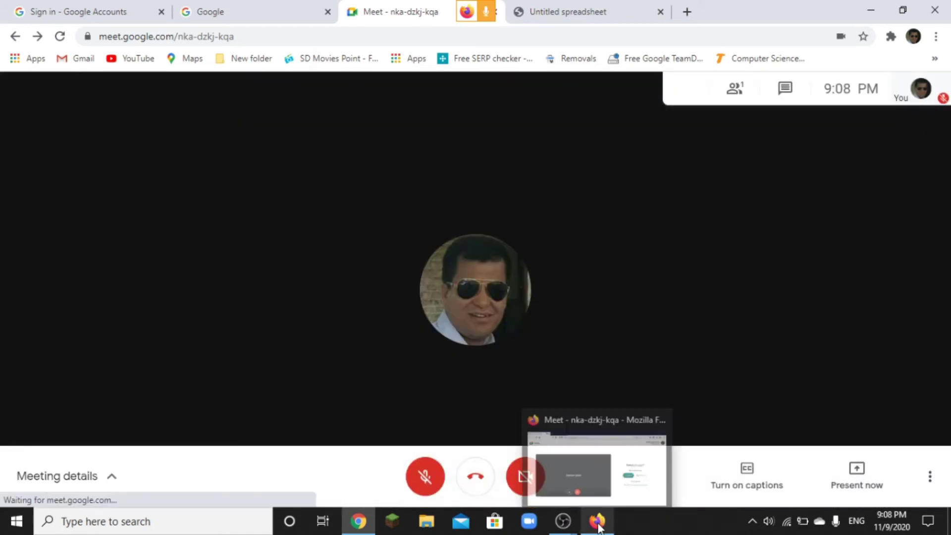
{"action": "left_click", "coordinate": [598, 524]}
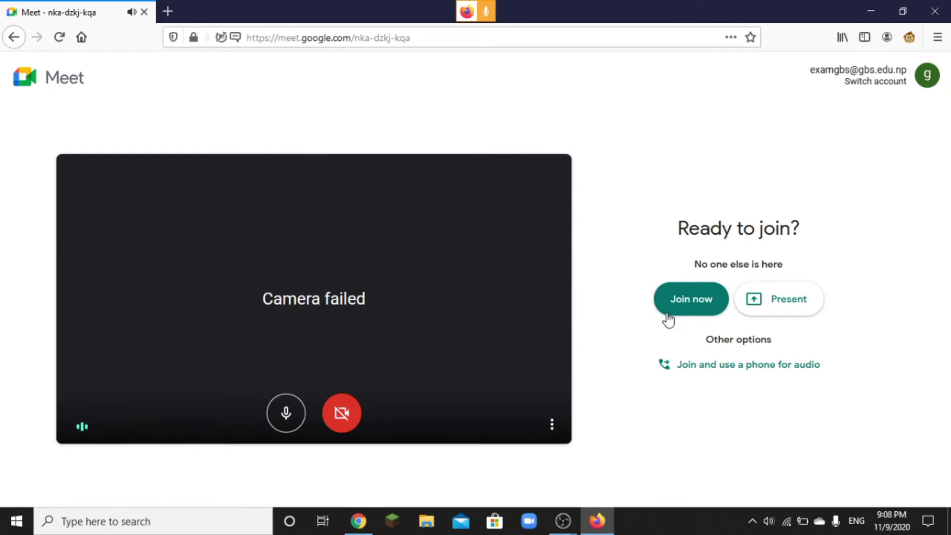
Step: Join the call from Firefox with the mic muted, then compare both participants' views, ending on Chrome
{"action": "left_click", "coordinate": [683, 302]}
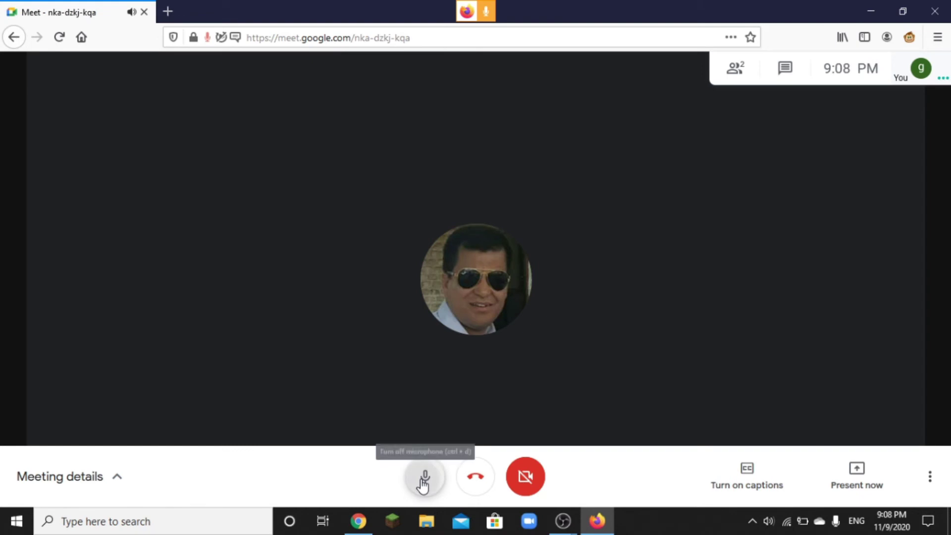
{"action": "left_click", "coordinate": [424, 477]}
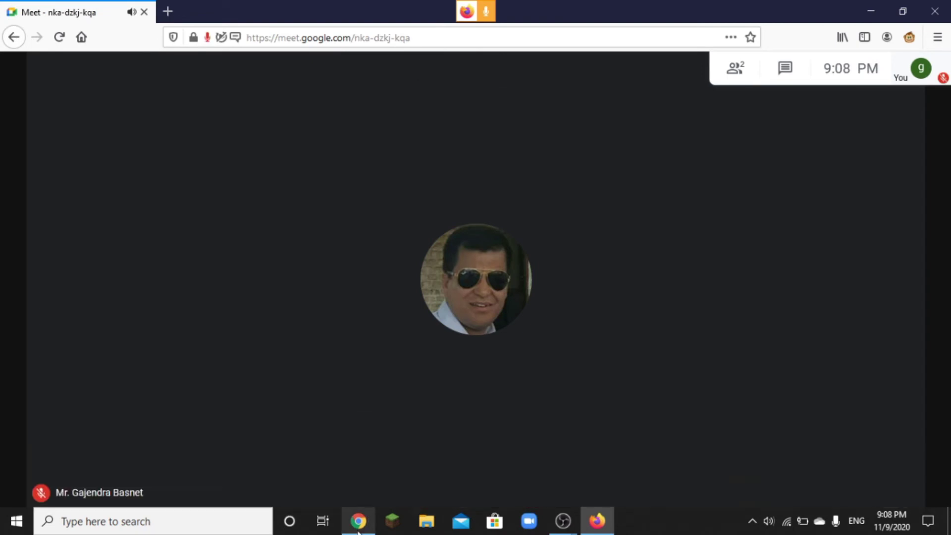
{"action": "left_click", "coordinate": [358, 528]}
{"action": "mouse_move", "coordinate": [429, 447]}
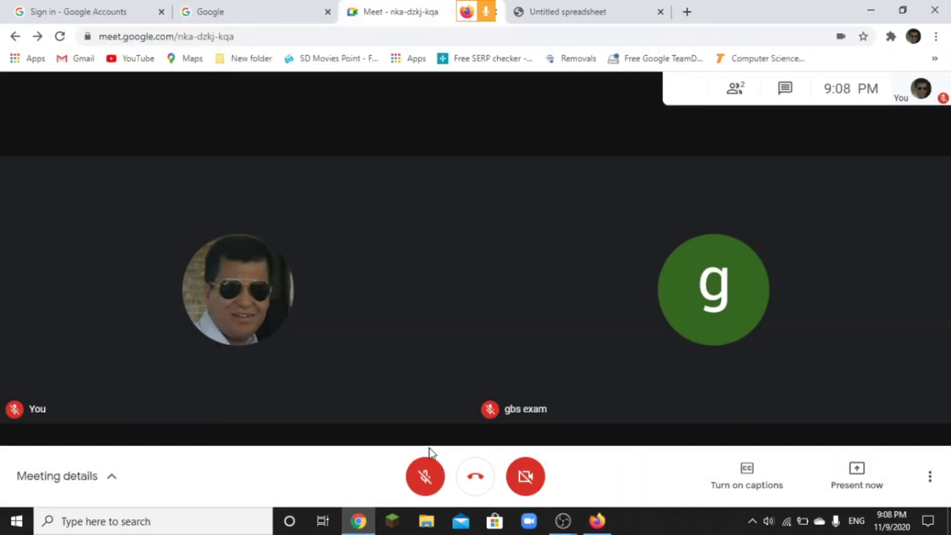
{"action": "left_click", "coordinate": [597, 521]}
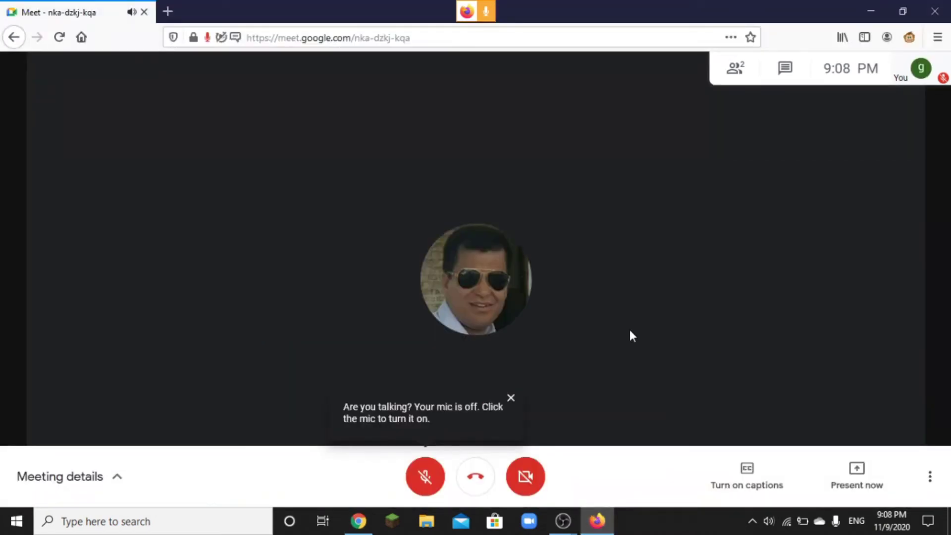
{"action": "left_click", "coordinate": [360, 522]}
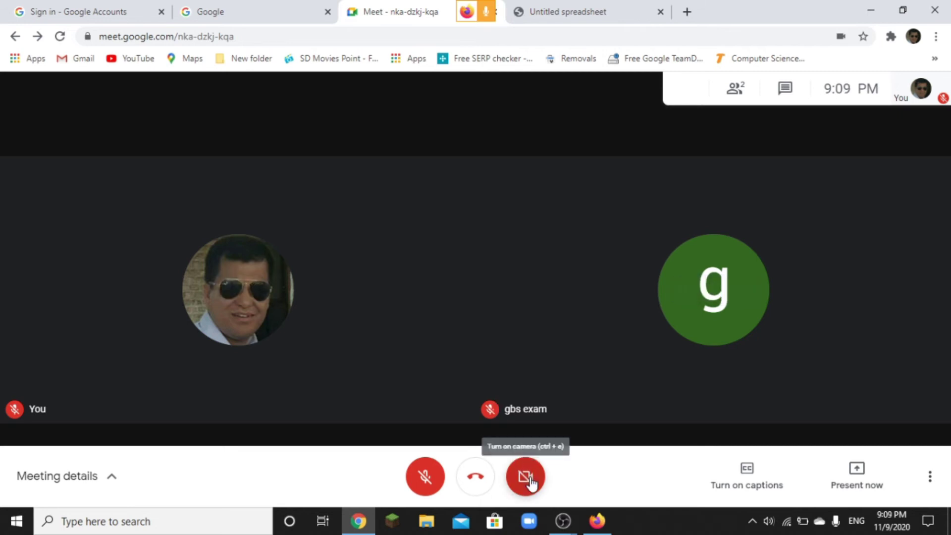
Step: Turn on the Chrome participant's camera so the live whiteboard video streams into the call
{"action": "left_click", "coordinate": [597, 521]}
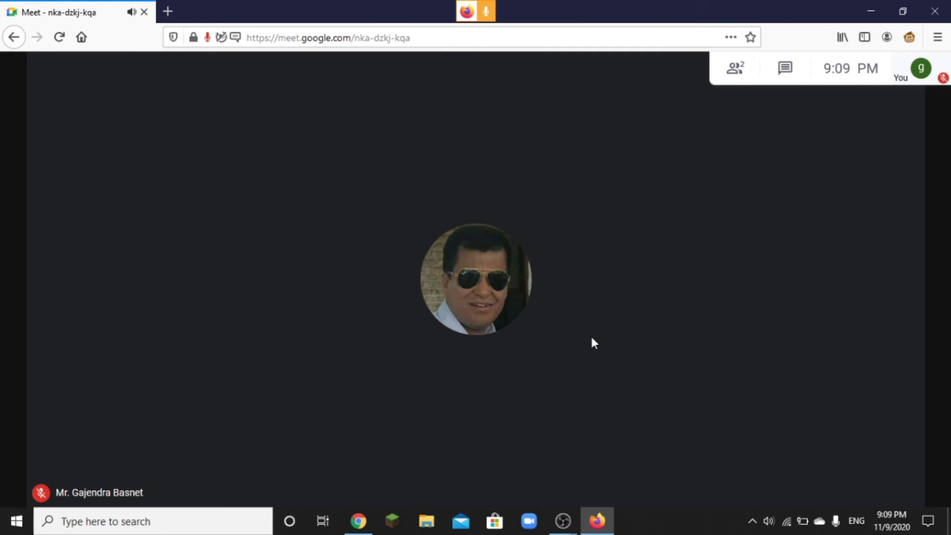
{"action": "left_click", "coordinate": [358, 521]}
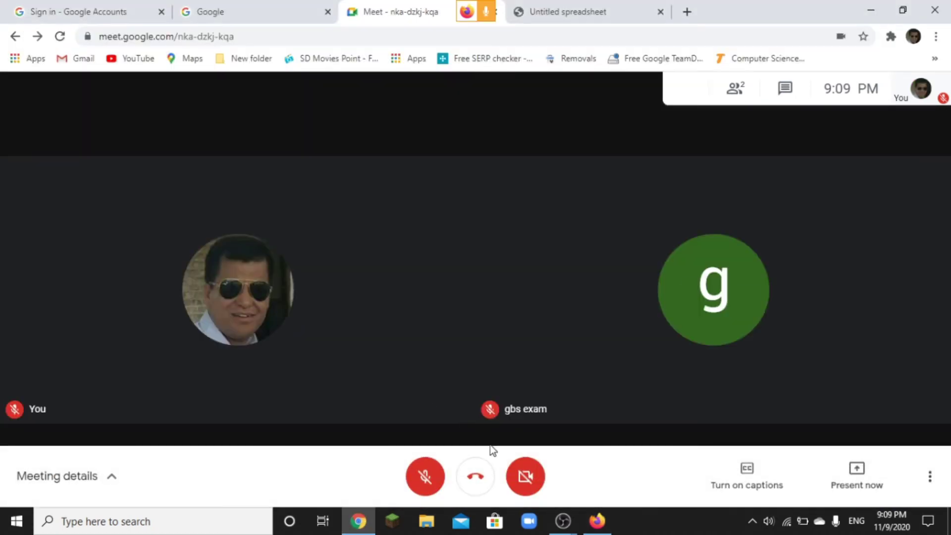
{"action": "left_click", "coordinate": [526, 476]}
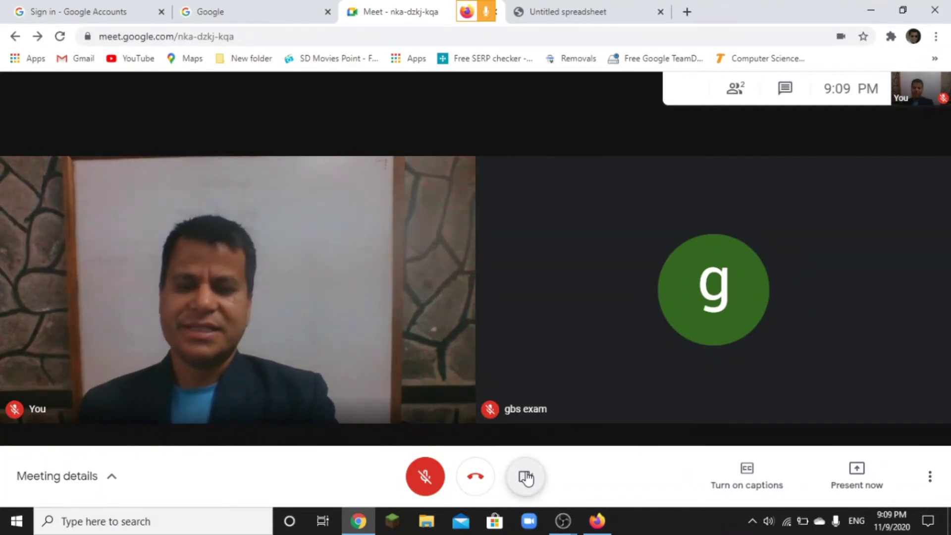
{"action": "left_click", "coordinate": [598, 521]}
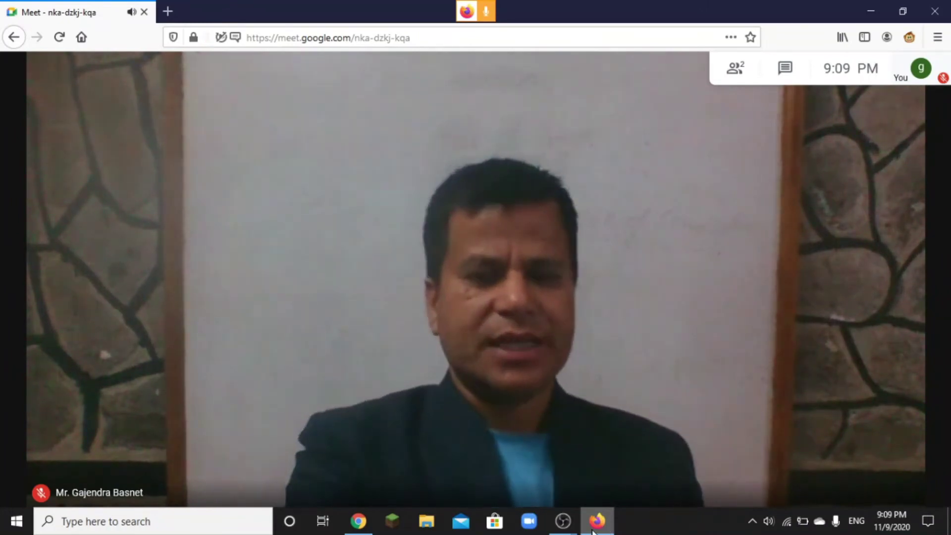
{"action": "left_click", "coordinate": [371, 524]}
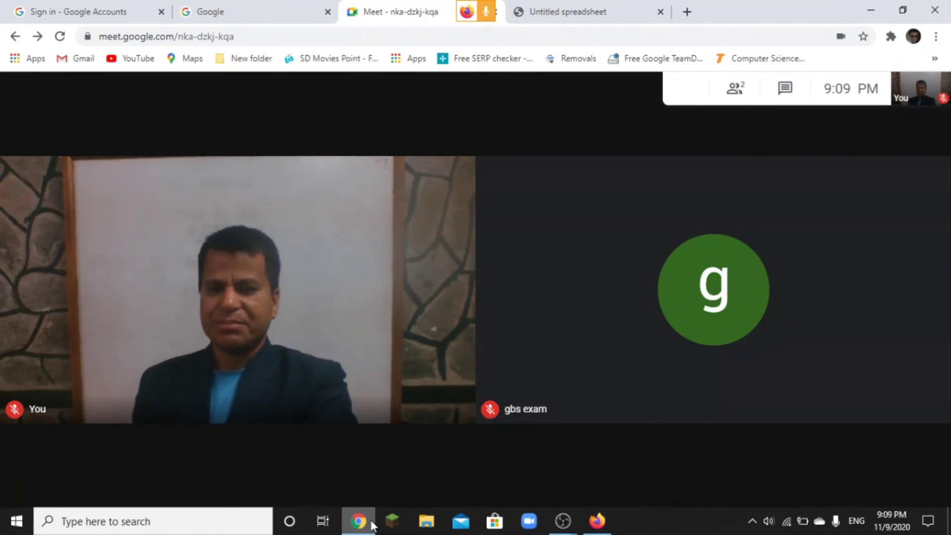
{"action": "left_click", "coordinate": [603, 527]}
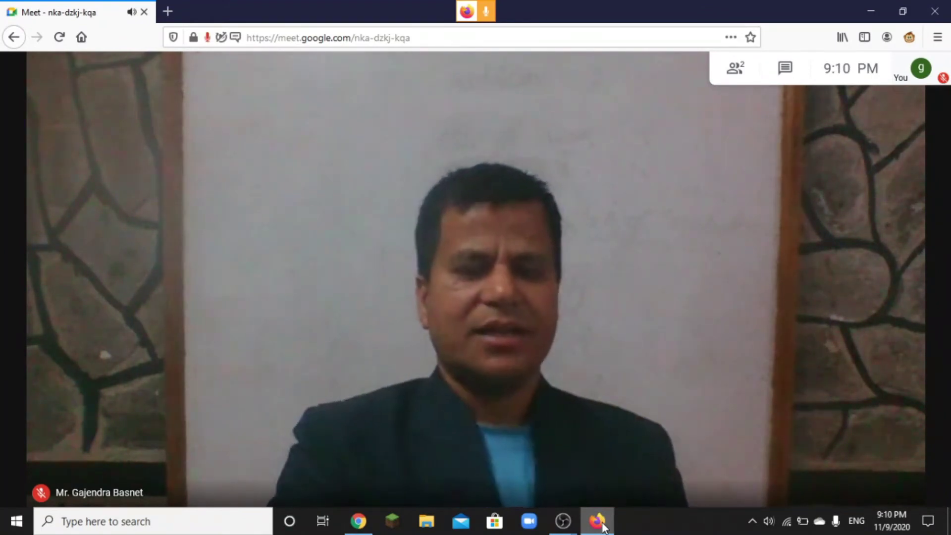
{"action": "left_click", "coordinate": [365, 531]}
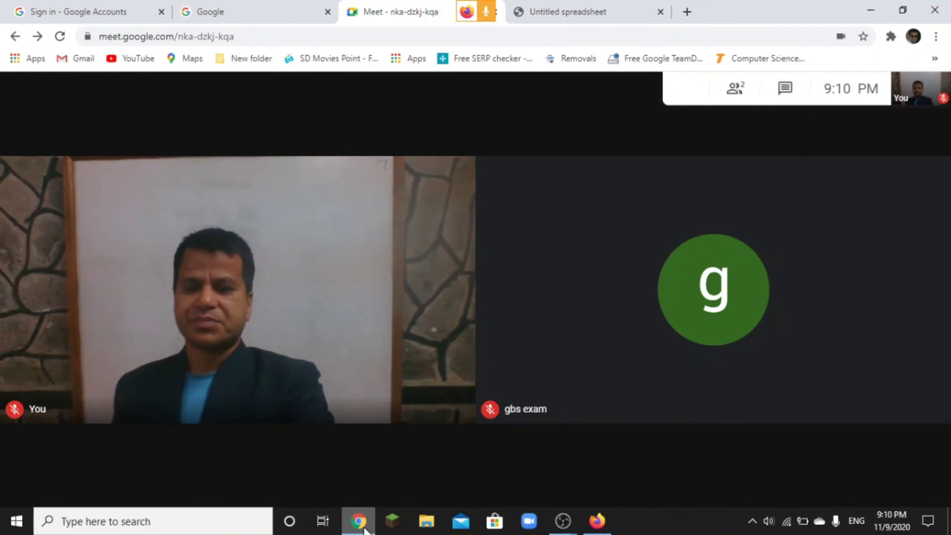
Step: Compare the Firefox and Chrome views, ending on Firefox where the whiteboard shows 'Computer'
{"action": "left_click", "coordinate": [603, 529]}
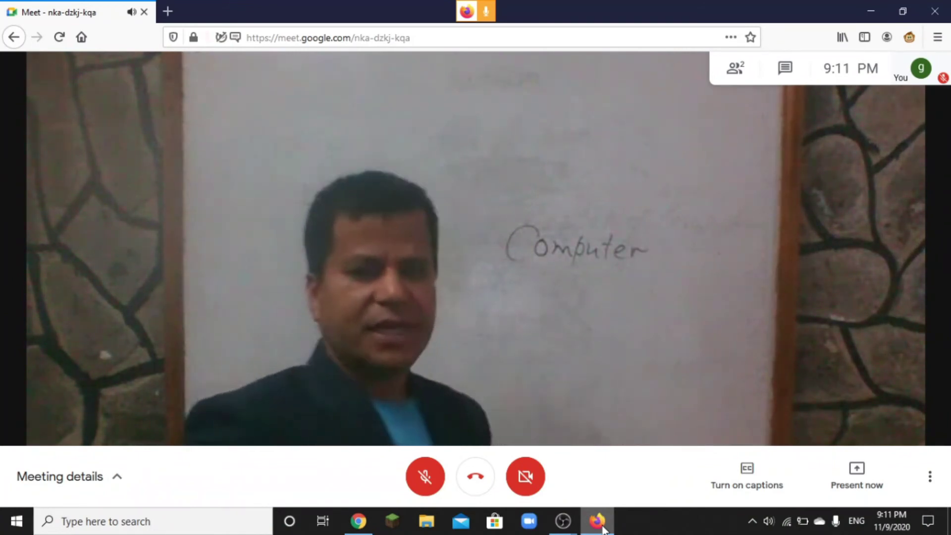
{"action": "left_click", "coordinate": [364, 524]}
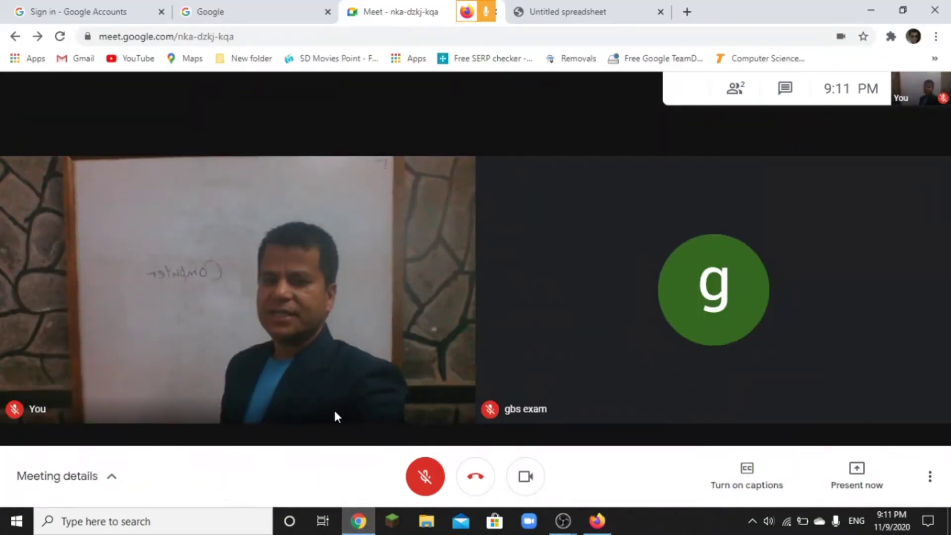
{"action": "mouse_move", "coordinate": [335, 409]}
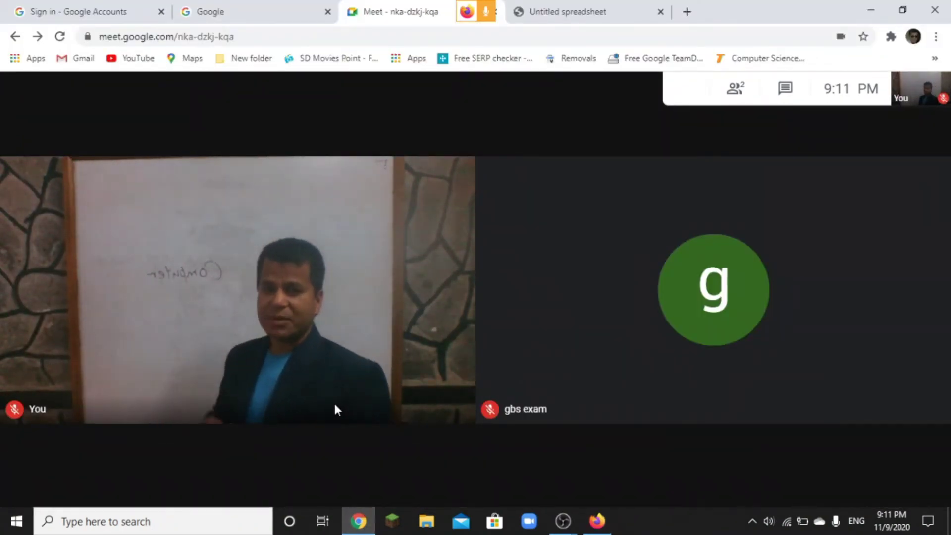
{"action": "mouse_move", "coordinate": [389, 366]}
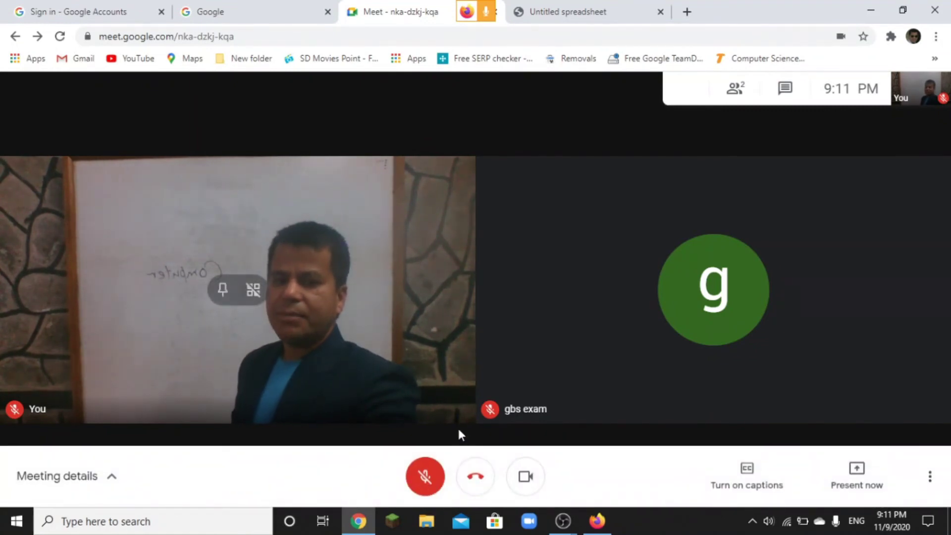
{"action": "left_click", "coordinate": [609, 531]}
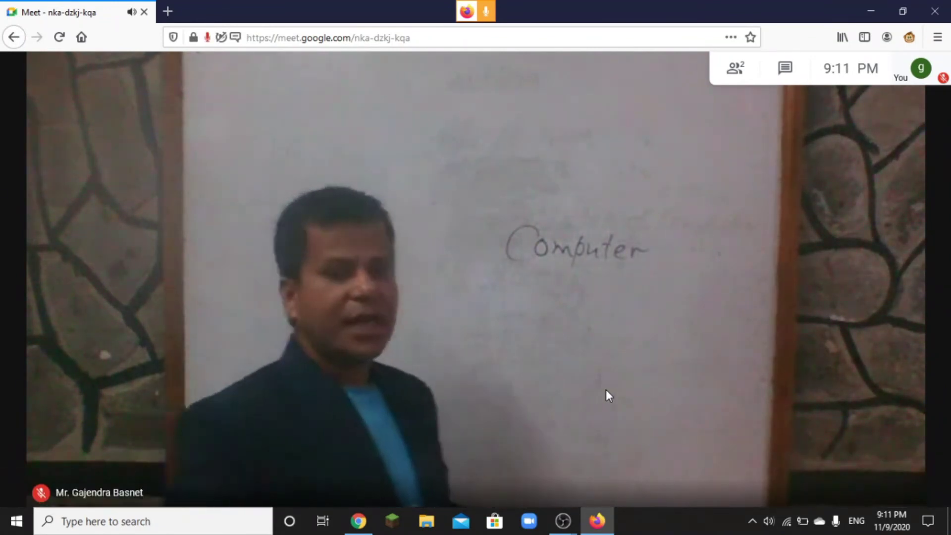
Step: Alternate between Chrome and Firefox views, ending on Firefox where the board reads 'Computer Chapter 1'
{"action": "left_click", "coordinate": [359, 523]}
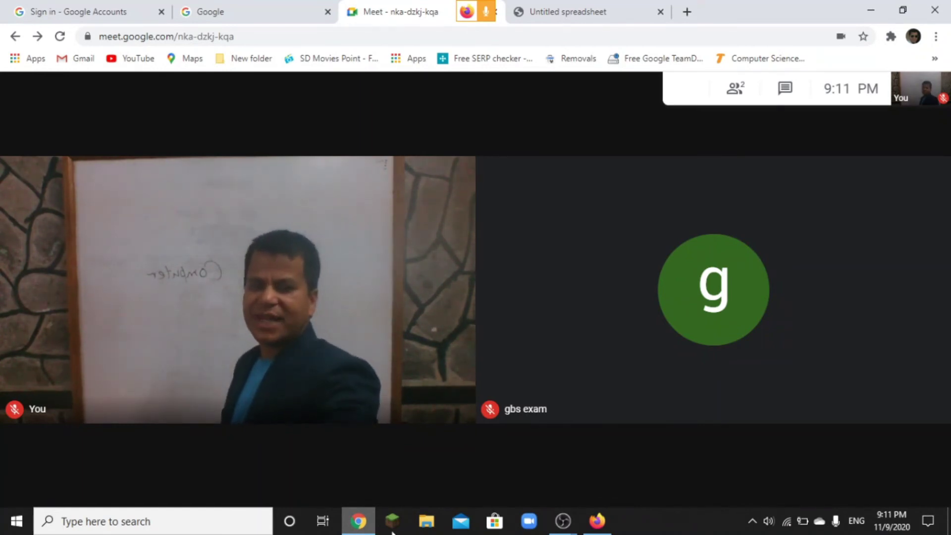
{"action": "left_click", "coordinate": [596, 525]}
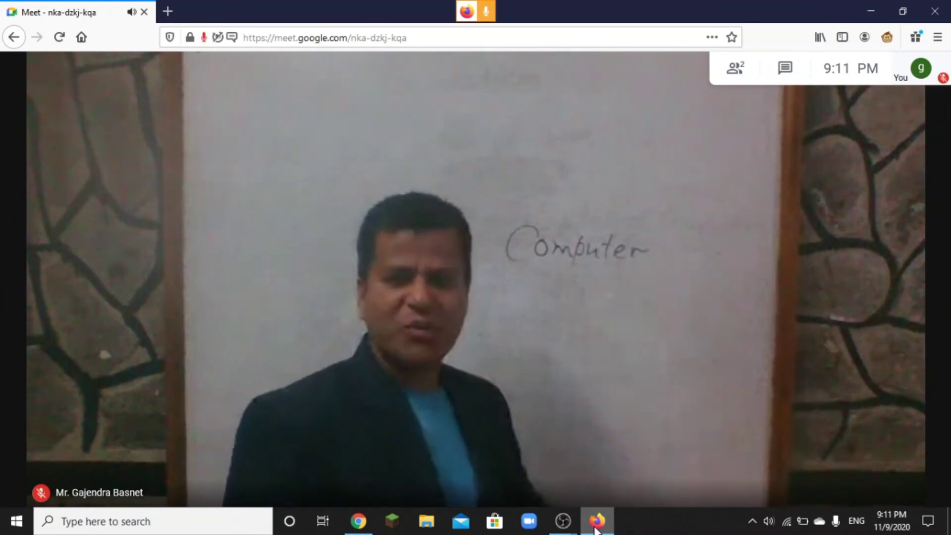
{"action": "left_click", "coordinate": [355, 524]}
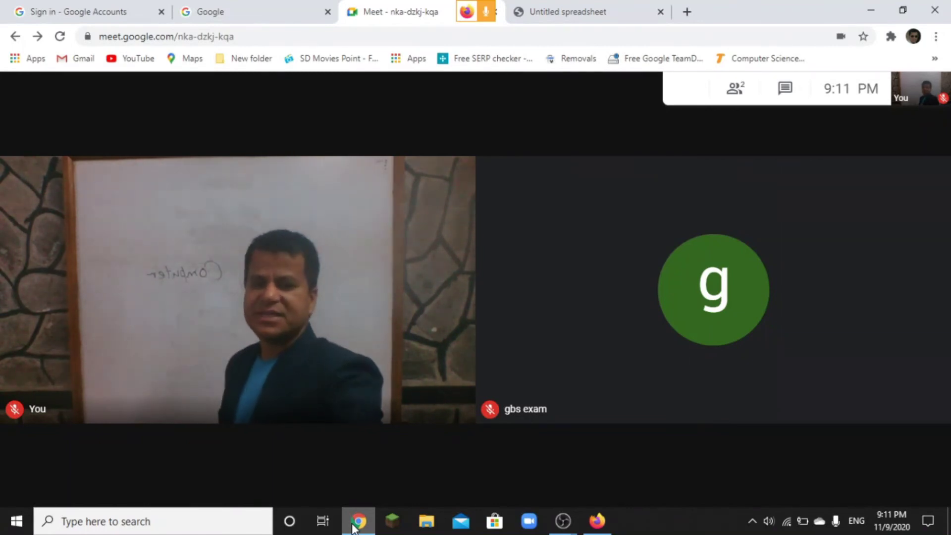
{"action": "left_click", "coordinate": [596, 522]}
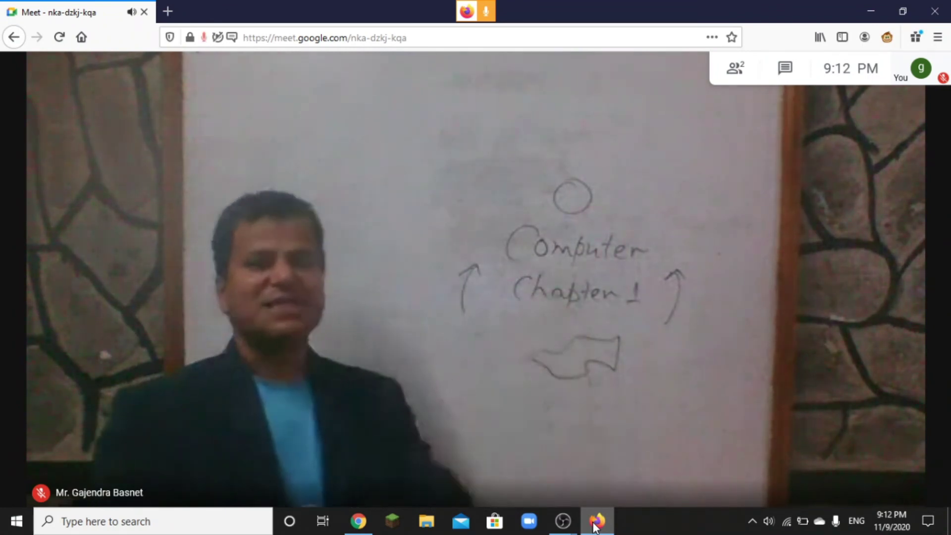
{"action": "left_click", "coordinate": [359, 526]}
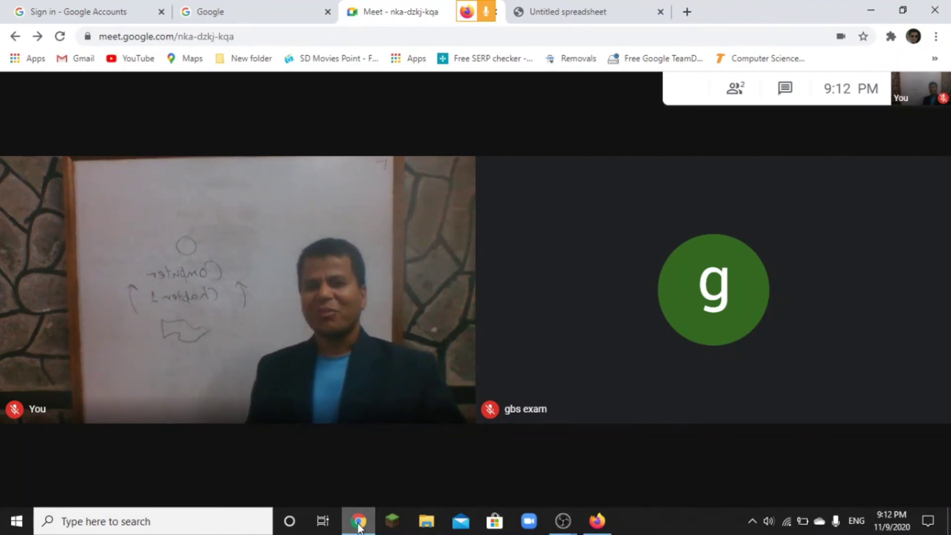
{"action": "left_click", "coordinate": [597, 521]}
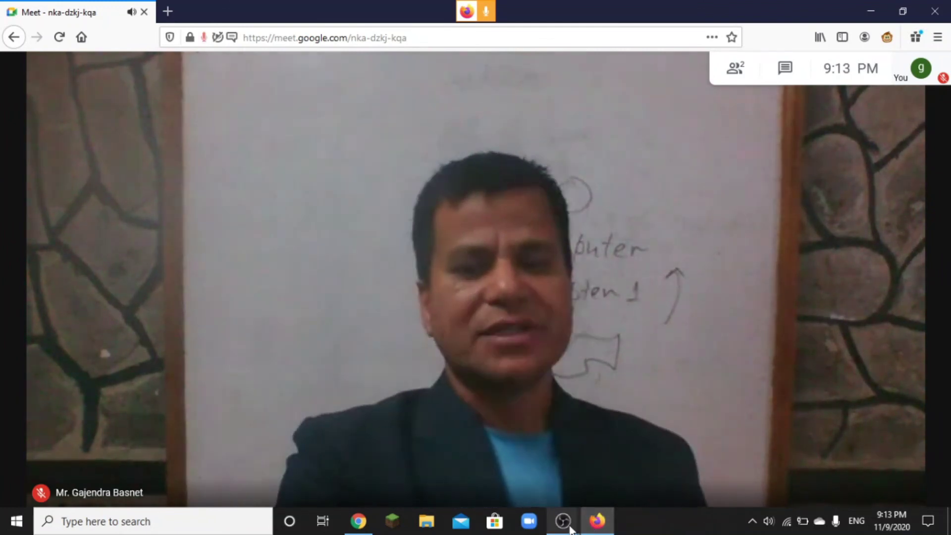
{"action": "mouse_move", "coordinate": [570, 529]}
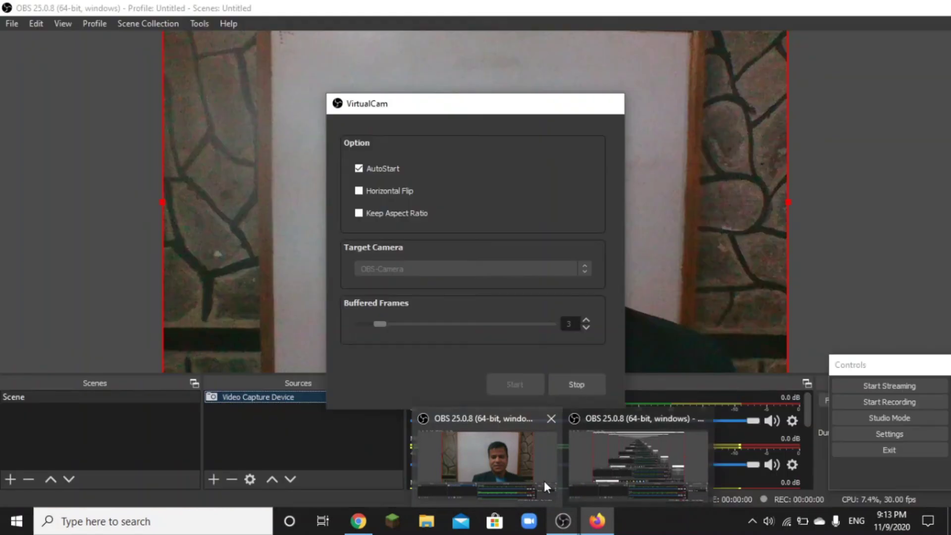
Step: Check the OBS whiteboard camera preview, then go through Firefox back to Chrome's grid view
{"action": "left_click", "coordinate": [543, 481]}
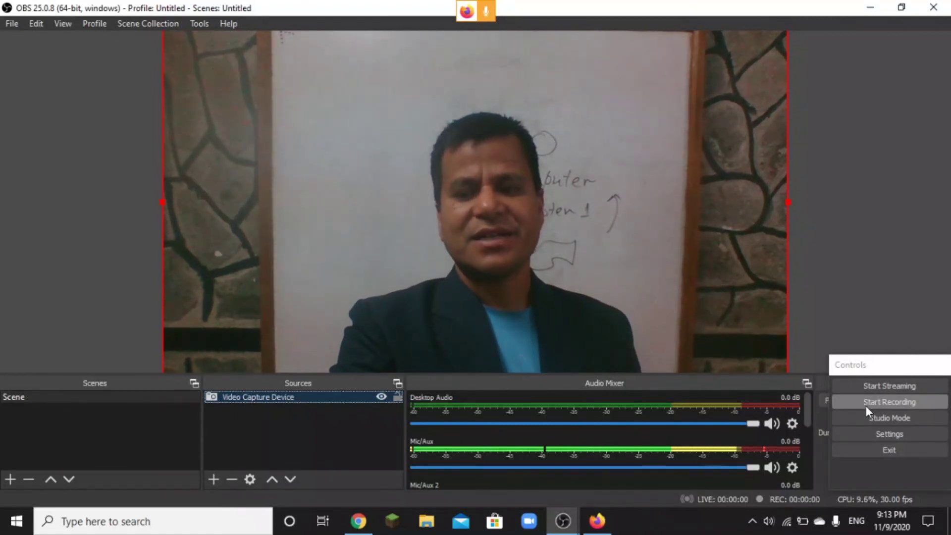
{"action": "left_click", "coordinate": [603, 524]}
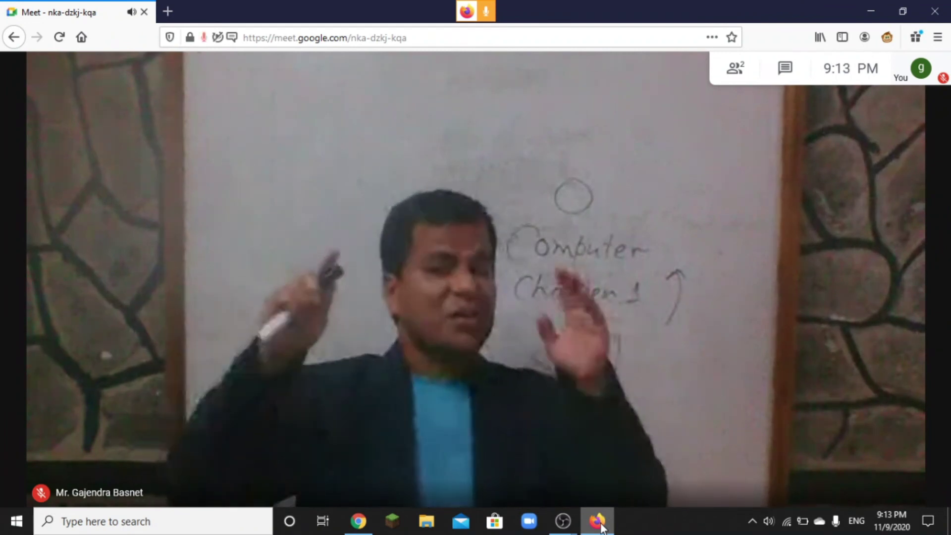
{"action": "left_click", "coordinate": [361, 524]}
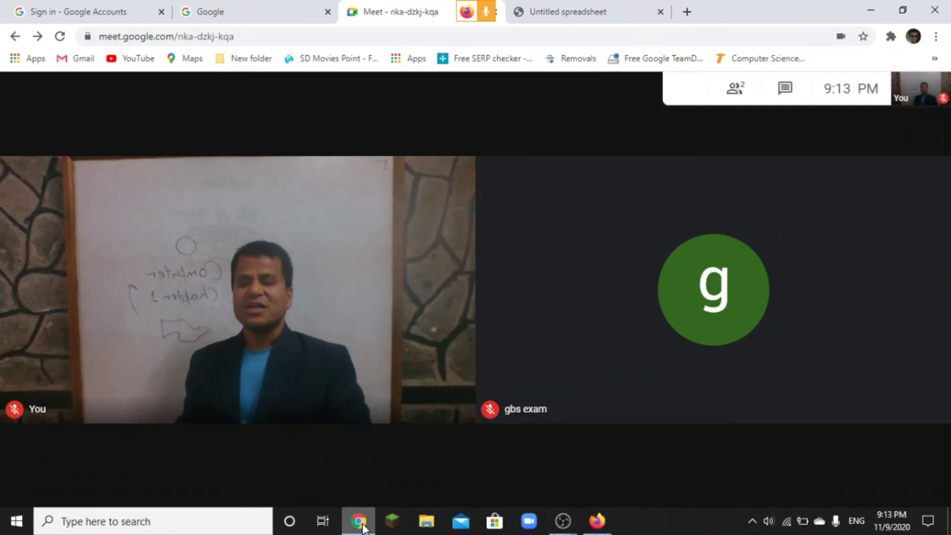